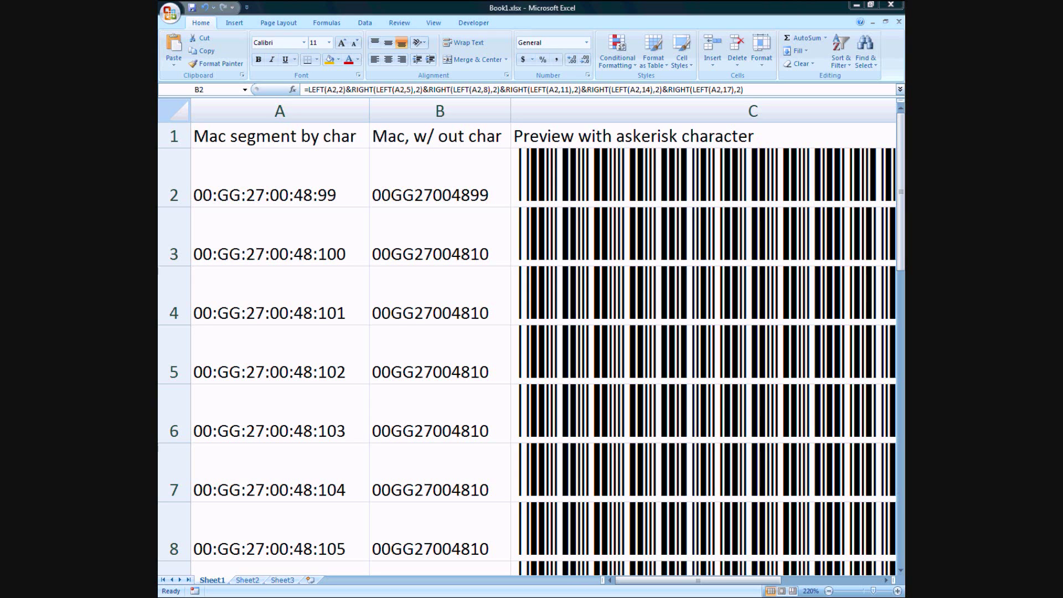
Compare the MAC addresses with separators in column A against the separator-free versions in column B
key("alt+Tab")
left_click(279, 111)
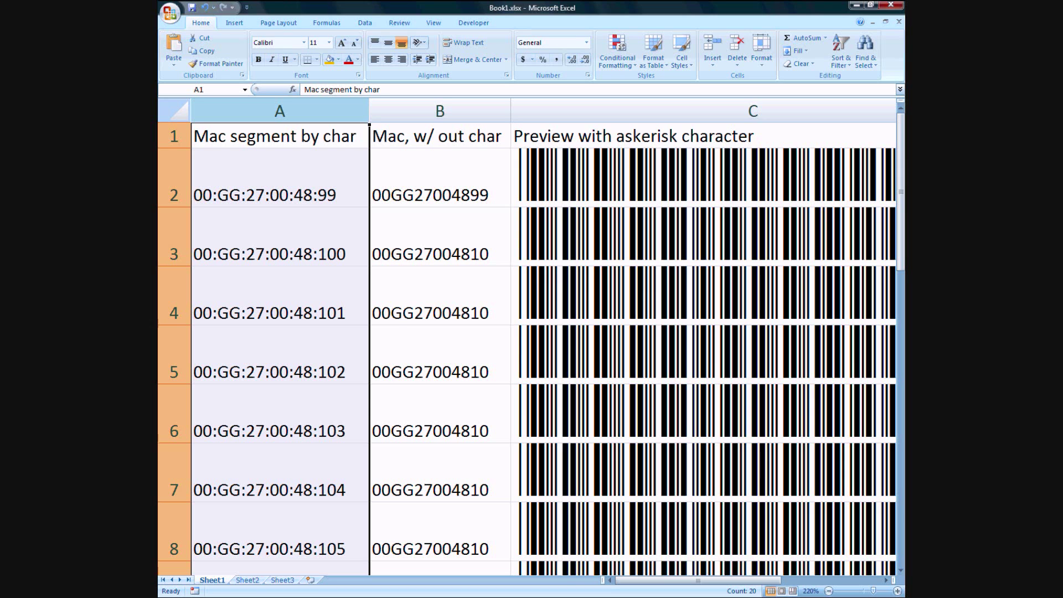
left_click(280, 177)
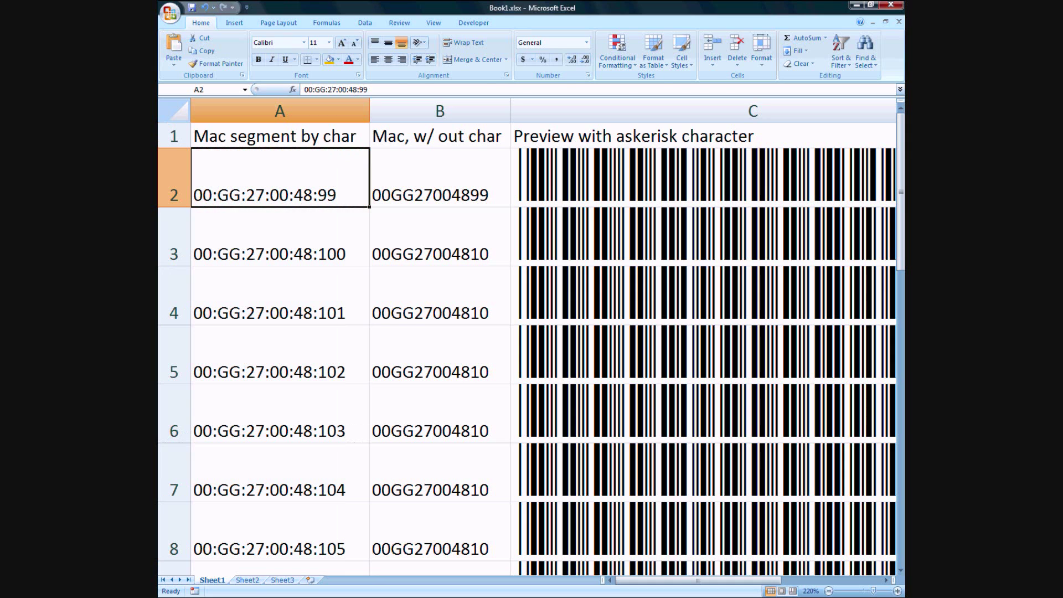
left_click(439, 178)
left_click(439, 110)
left_click(439, 178)
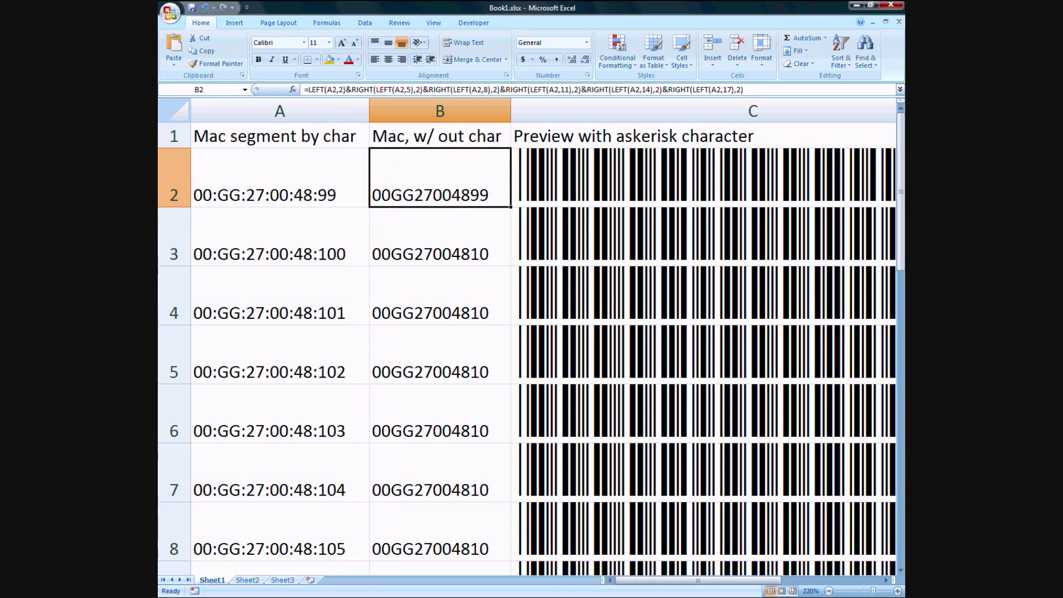
left_click(280, 177)
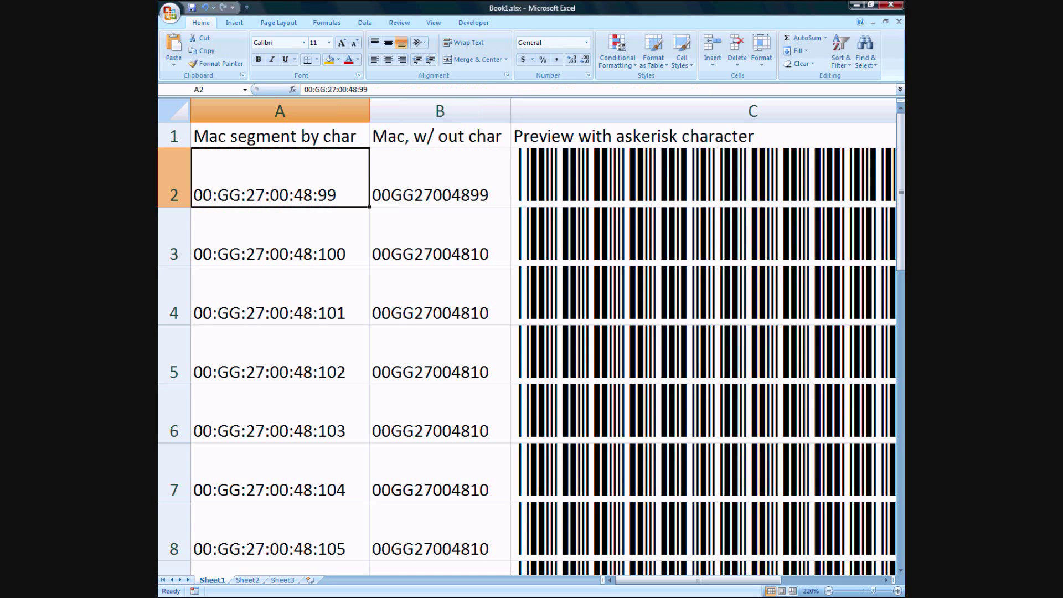
Examine how the formula in B2 joins nested LEFT and RIGHT extracts of A2 with ampersands
left_click(439, 177)
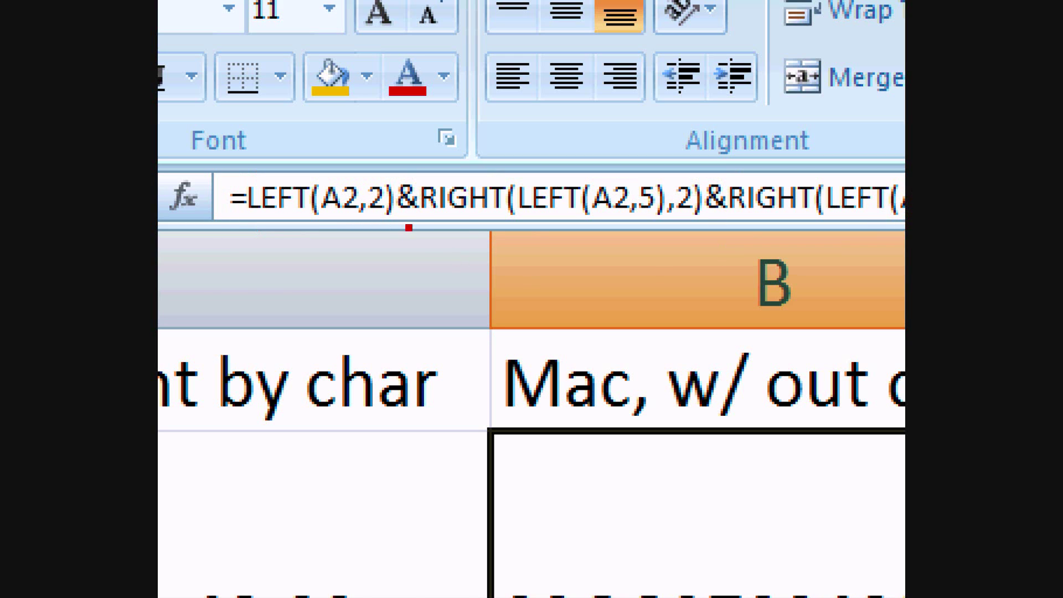
left_click_drag(414, 176, 397, 230)
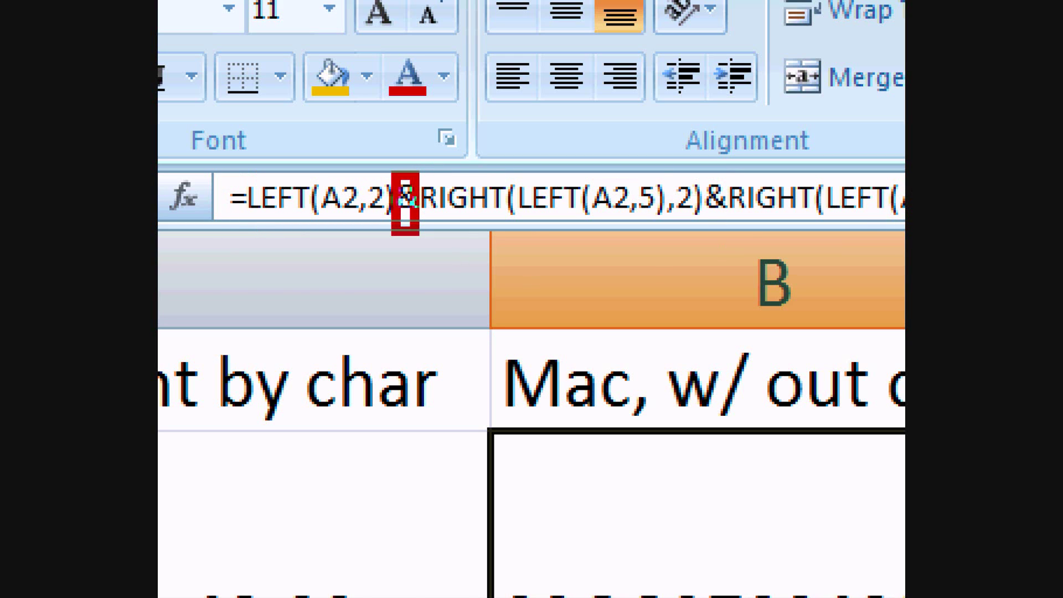
left_click_drag(727, 166, 696, 228)
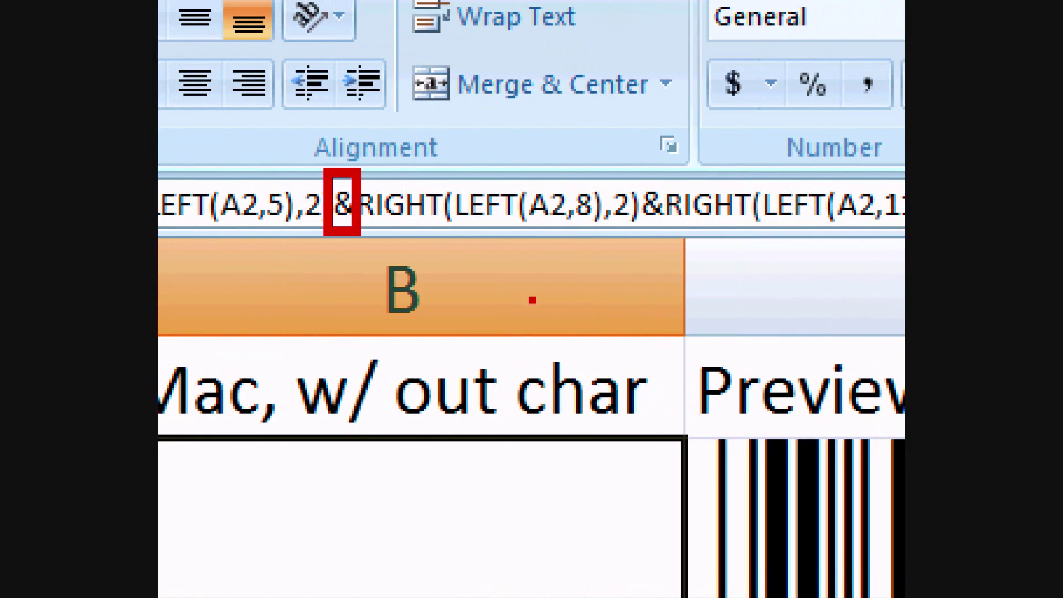
left_click_drag(671, 174, 634, 228)
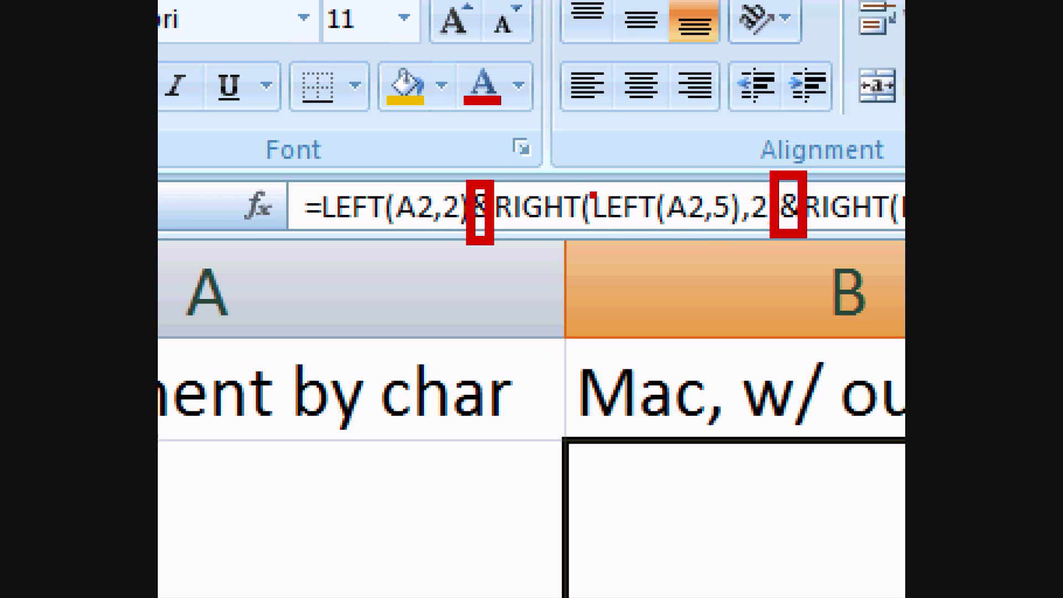
mouse_move(585, 180)
left_mouse_down()
mouse_move(608, 208)
mouse_move(739, 232)
left_mouse_up()
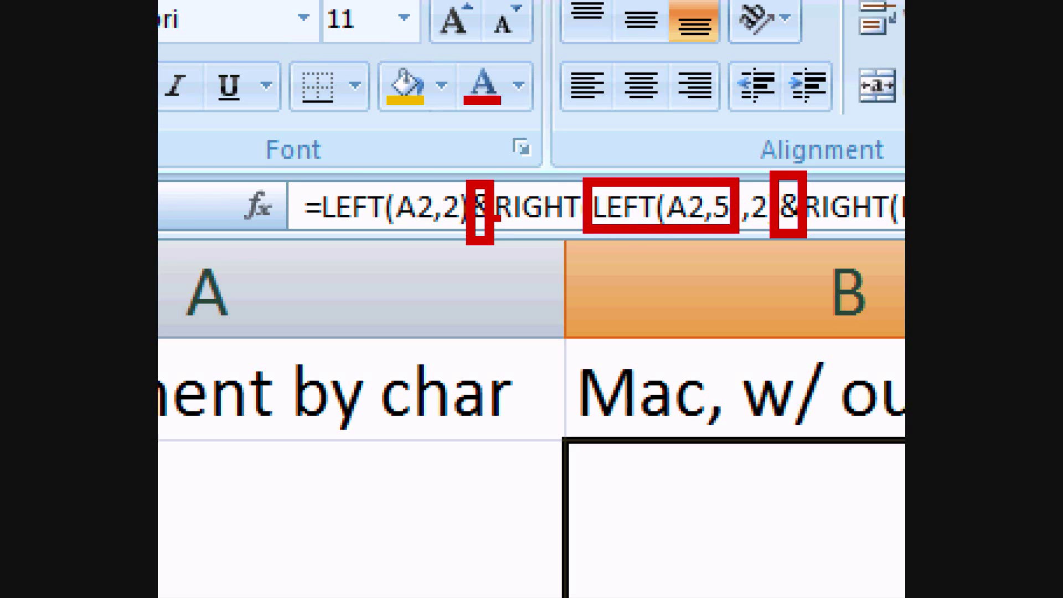
mouse_move(495, 174)
left_mouse_down()
mouse_move(593, 242)
mouse_move(770, 243)
left_mouse_up()
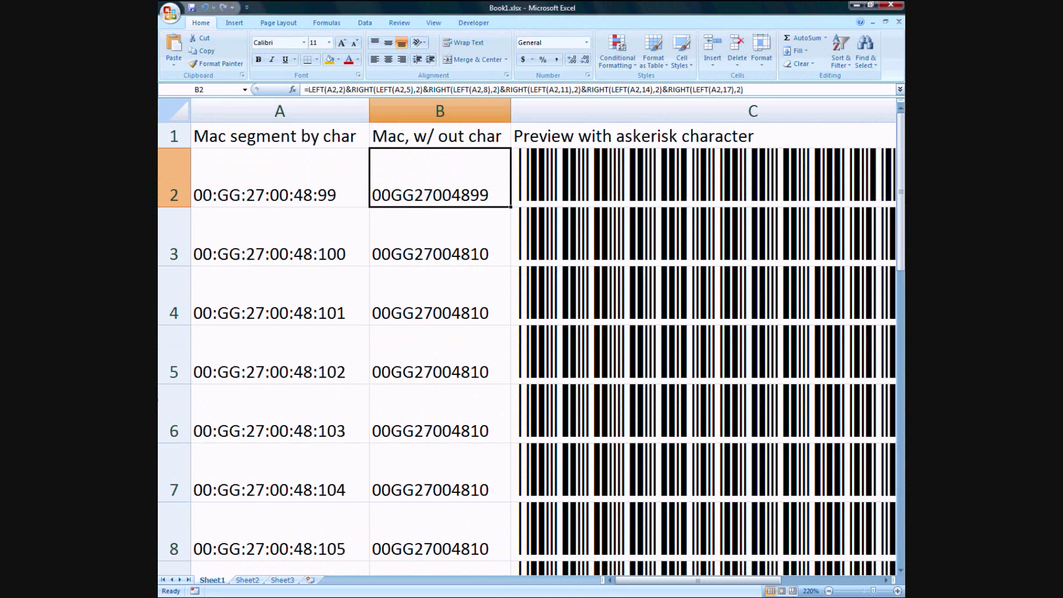
left_click(279, 177)
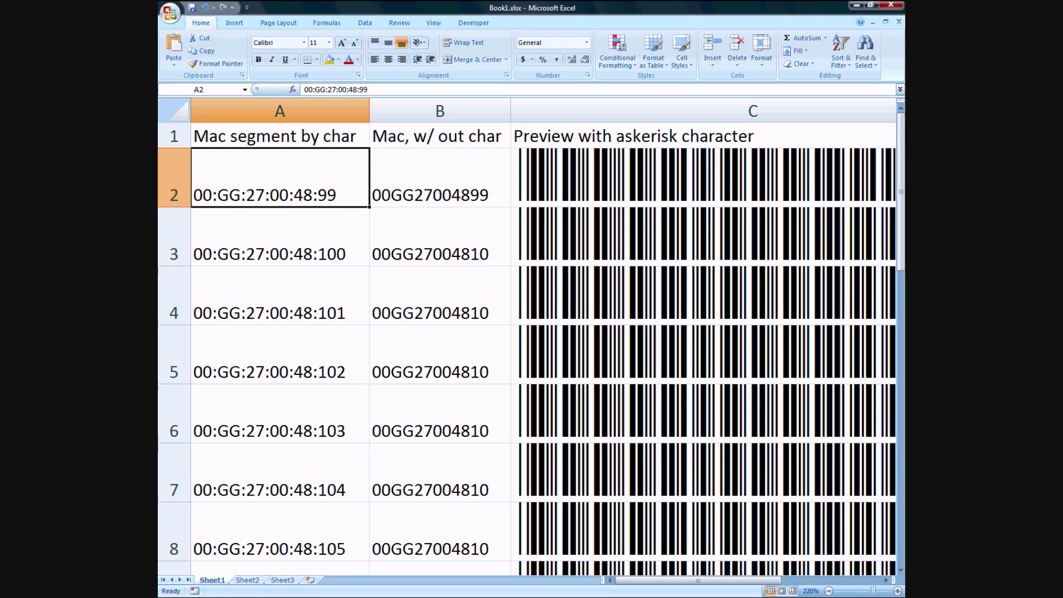
left_click(440, 177)
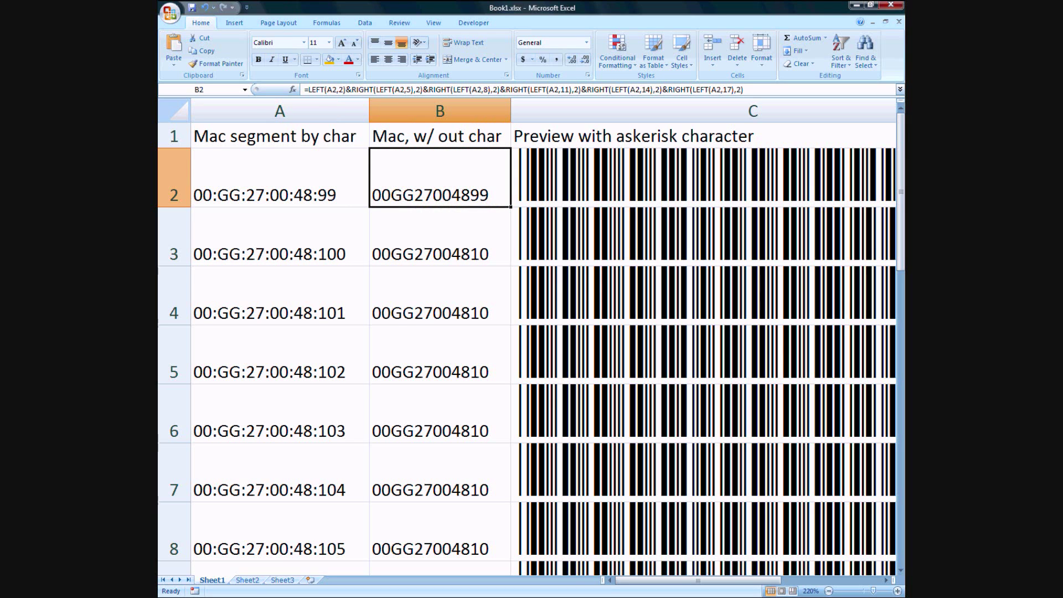
Inspect the asterisk-wrapping formula in C2 and check which font is applied in its cell format settings
left_click(703, 177)
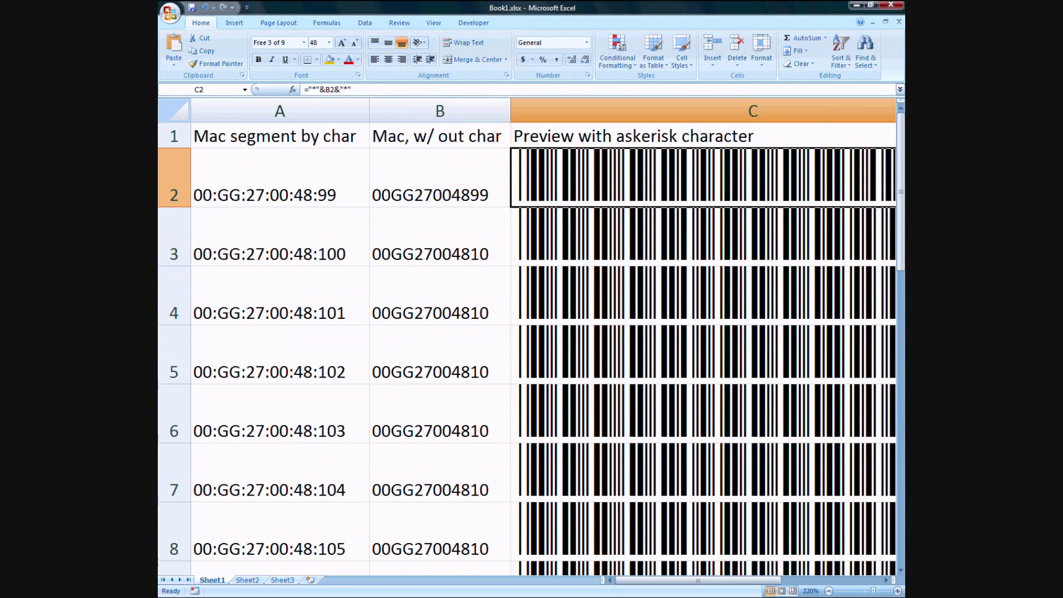
left_click(439, 178)
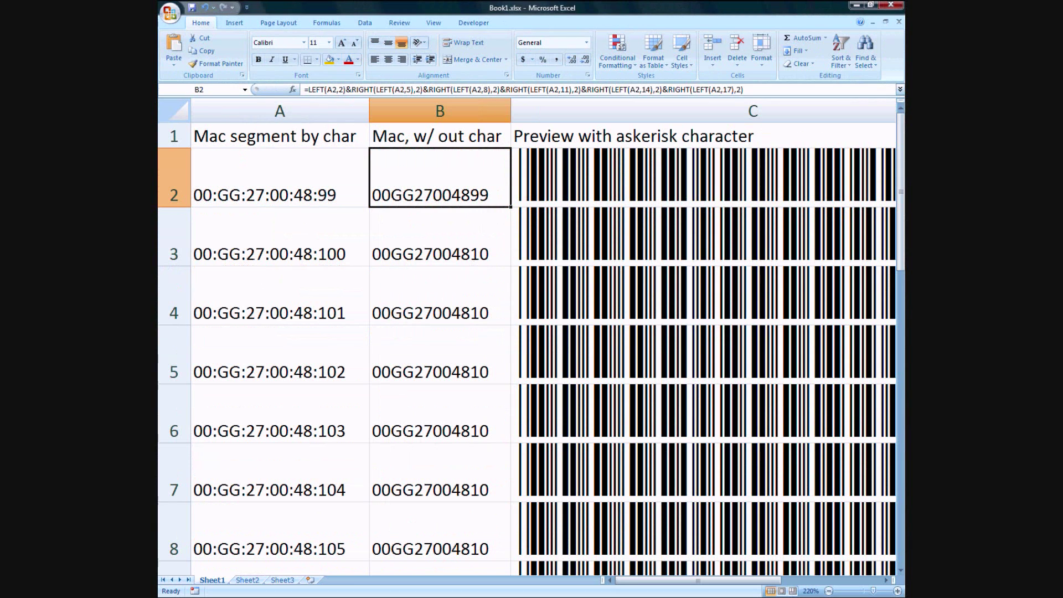
right_click(565, 176)
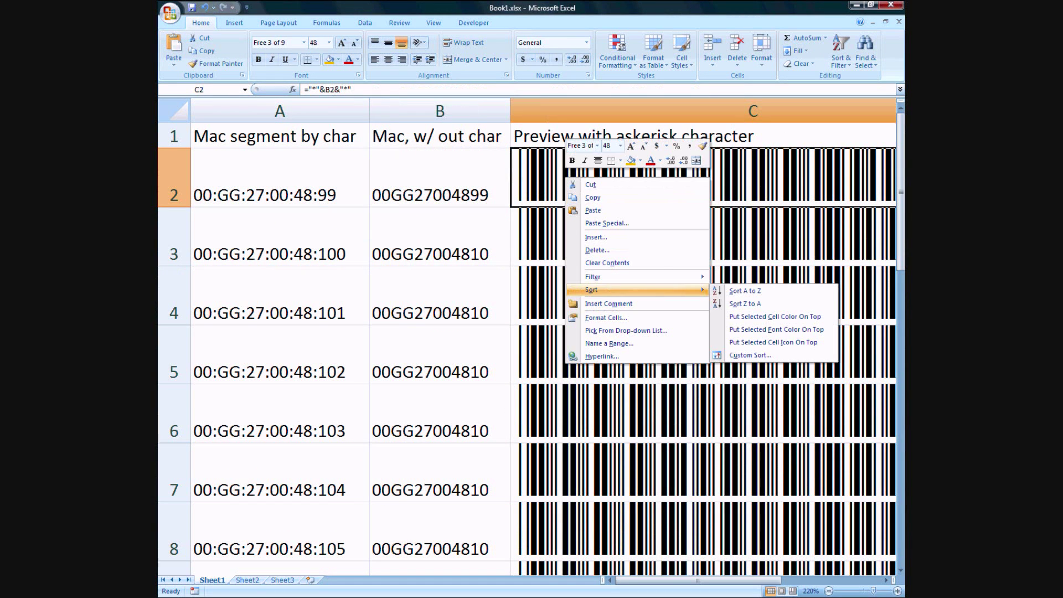
left_click(606, 317)
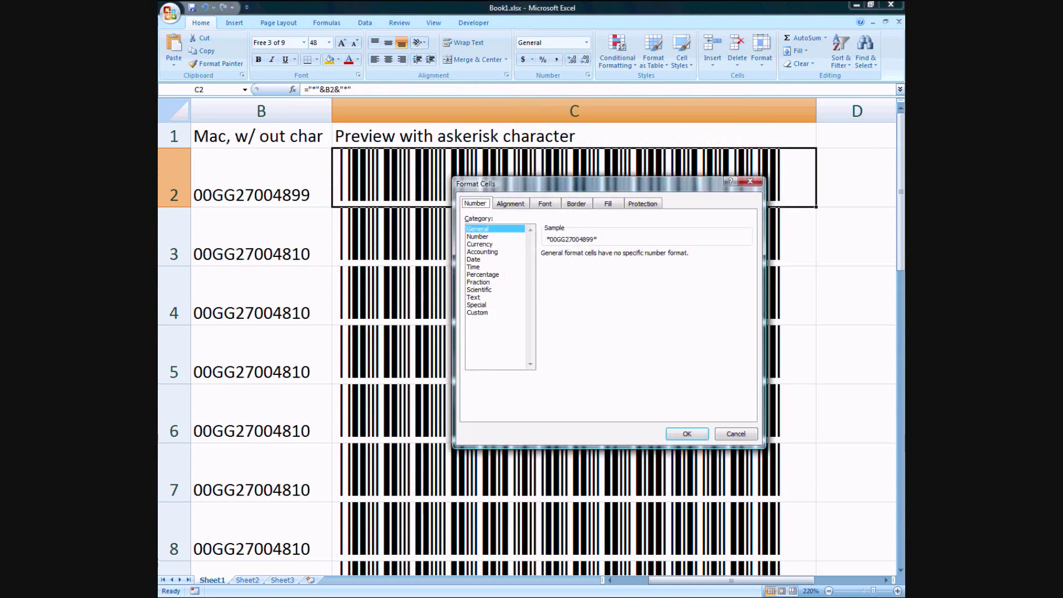
left_click(544, 203)
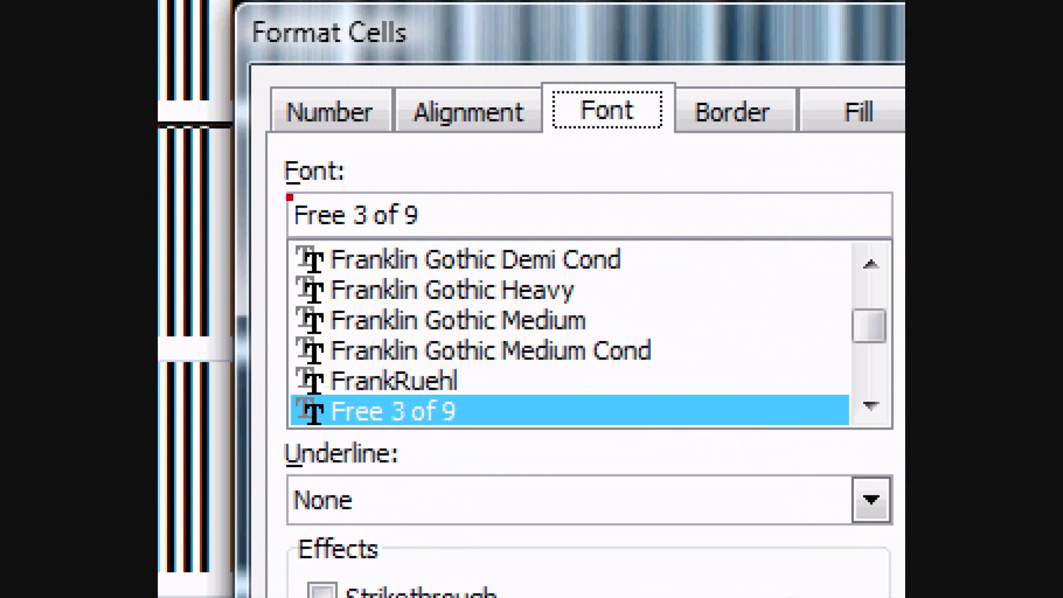
mouse_move(273, 188)
left_mouse_down()
mouse_move(442, 249)
mouse_move(445, 240)
left_mouse_up()
key("Escape")
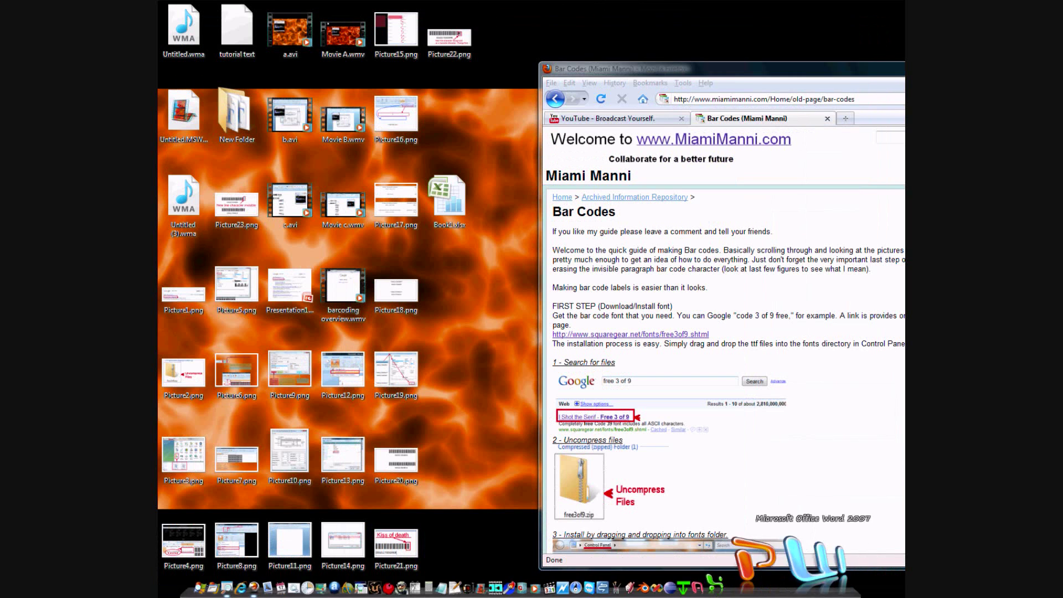
Switch to Microsoft Word and start a labels mail merge using the Other/Custom label Inkjet Shipping 612-271
left_click(801, 590)
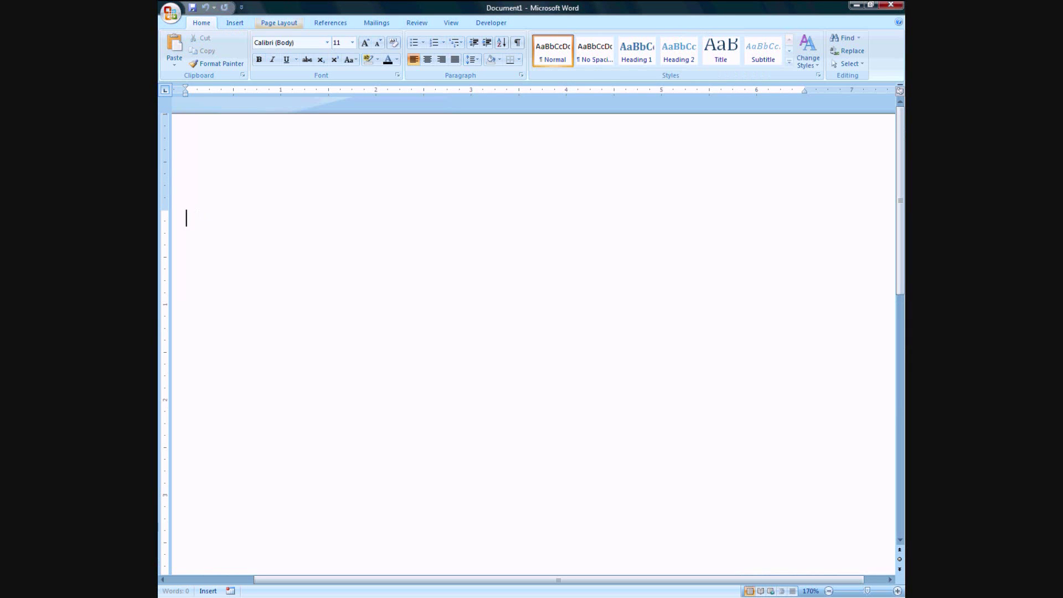
left_click(278, 23)
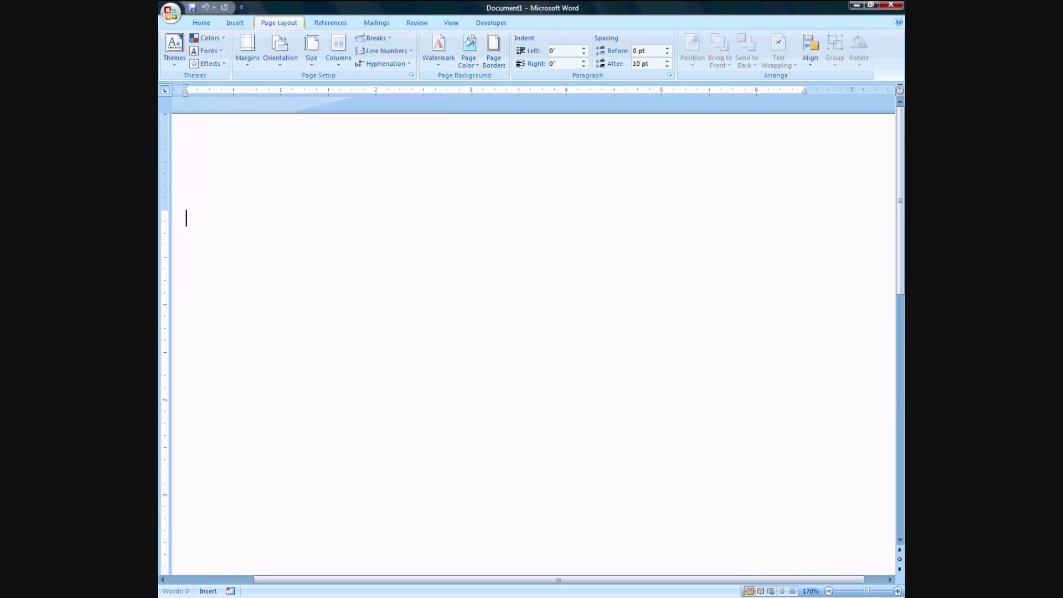
left_click(330, 23)
left_click(376, 23)
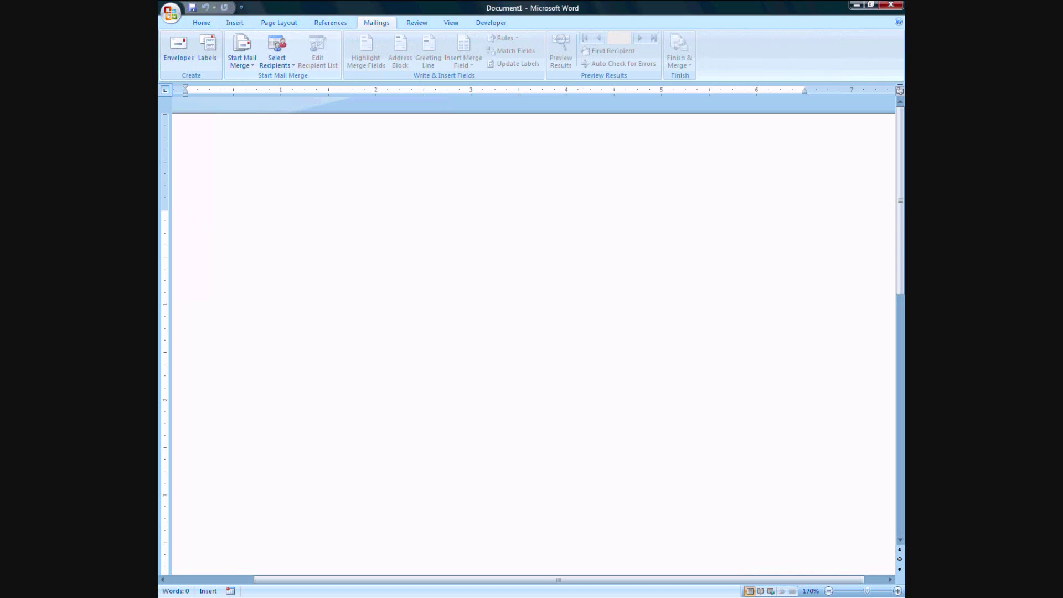
left_click(242, 53)
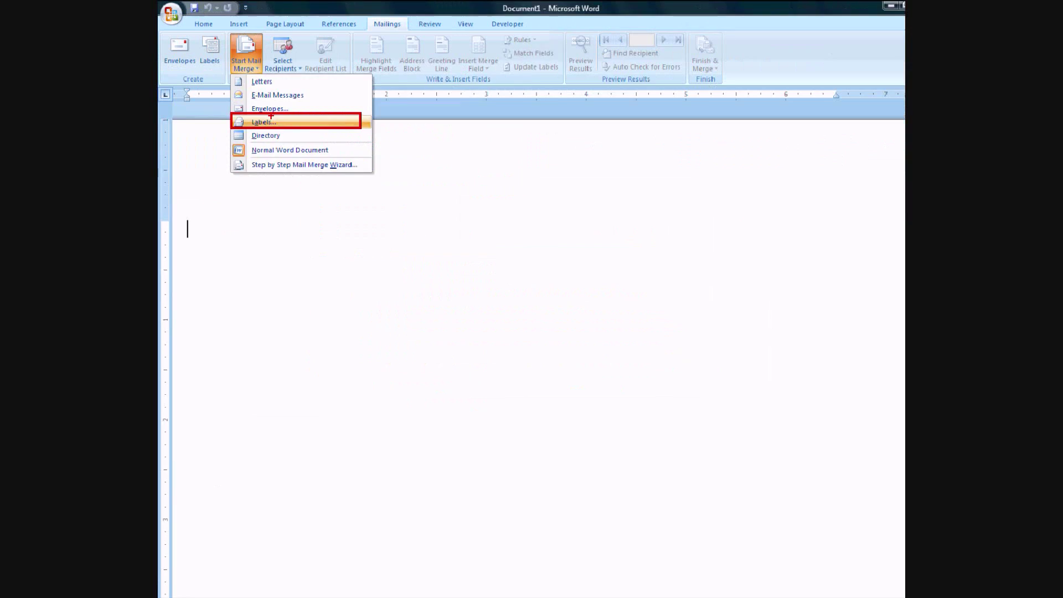
left_click(382, 196)
left_click(242, 55)
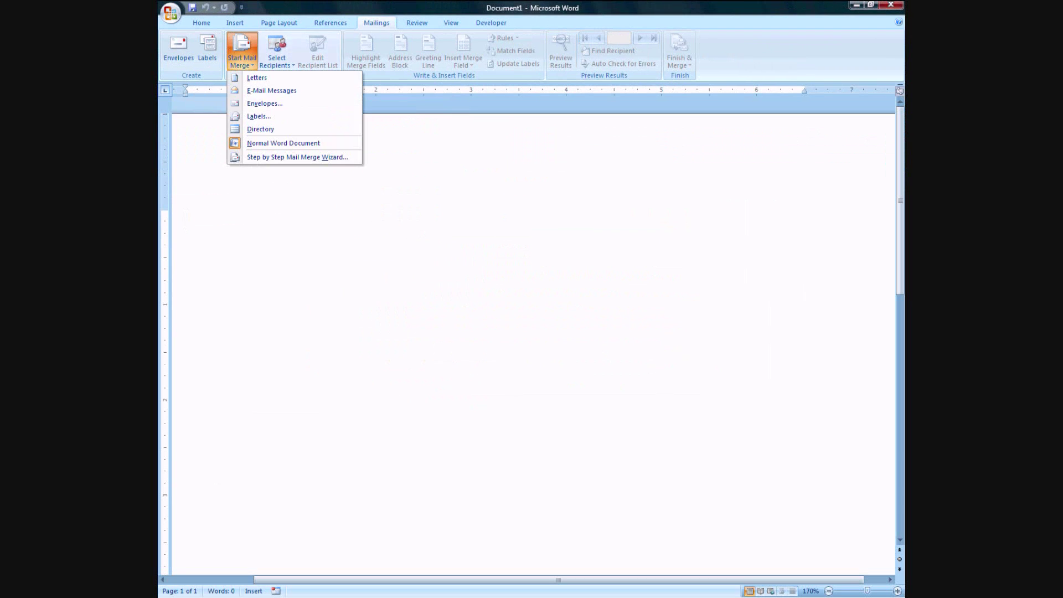
left_click(259, 116)
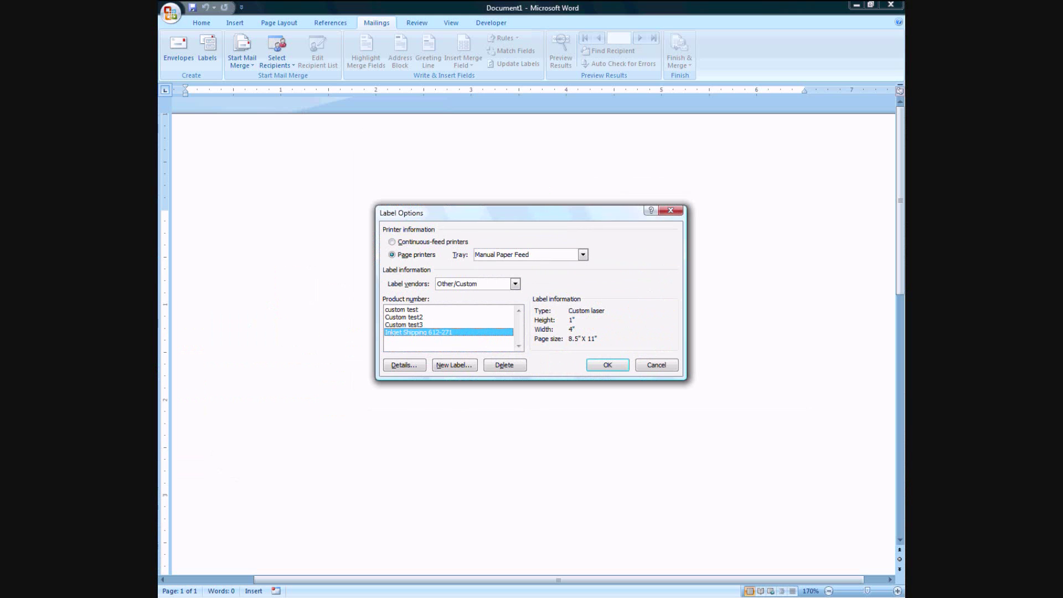
key("Return")
scroll(534, 343, "down", 7)
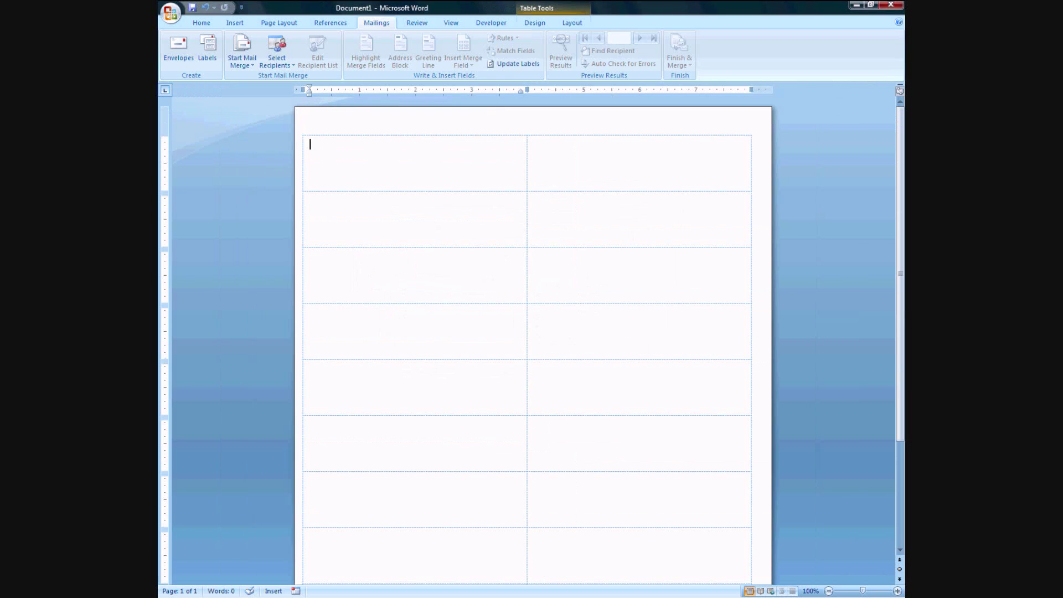
mouse_move(304, 135)
left_mouse_down()
mouse_move(394, 106)
mouse_move(505, 142)
left_mouse_up()
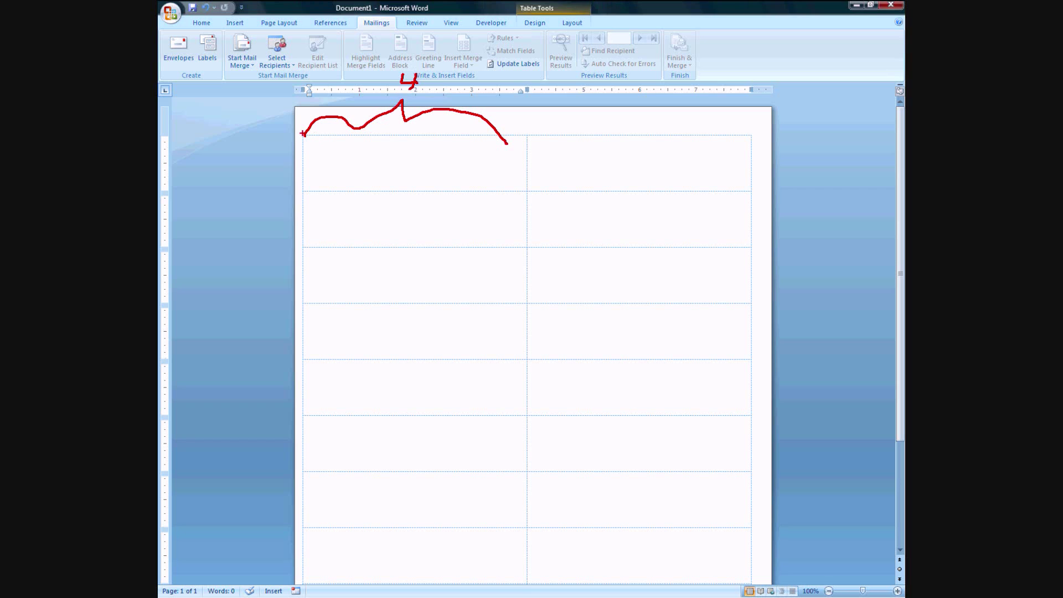
left_click_drag(276, 152, 299, 188)
left_click_drag(241, 149, 241, 187)
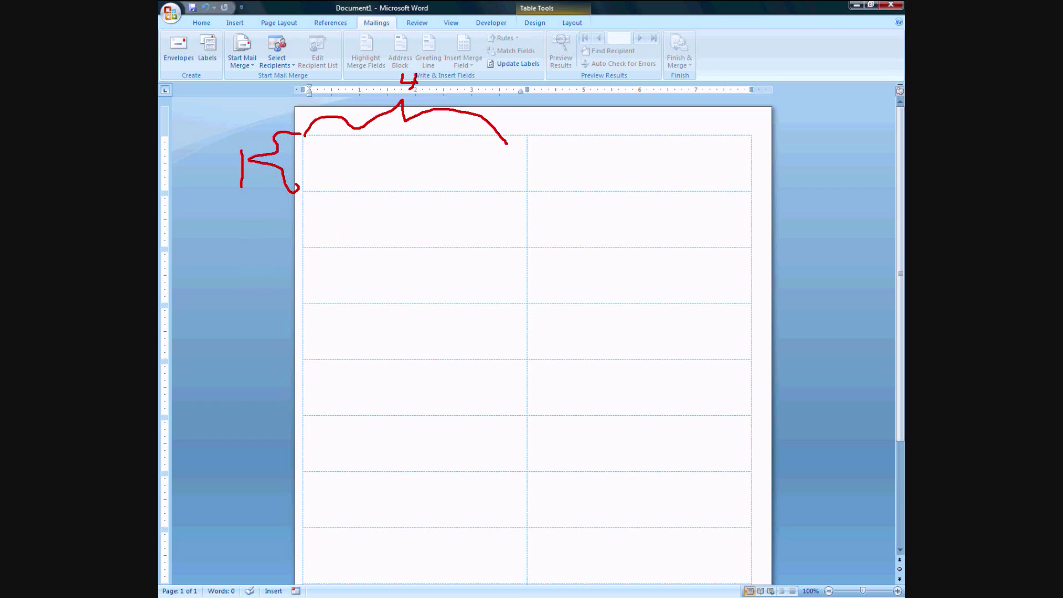
key("Escape")
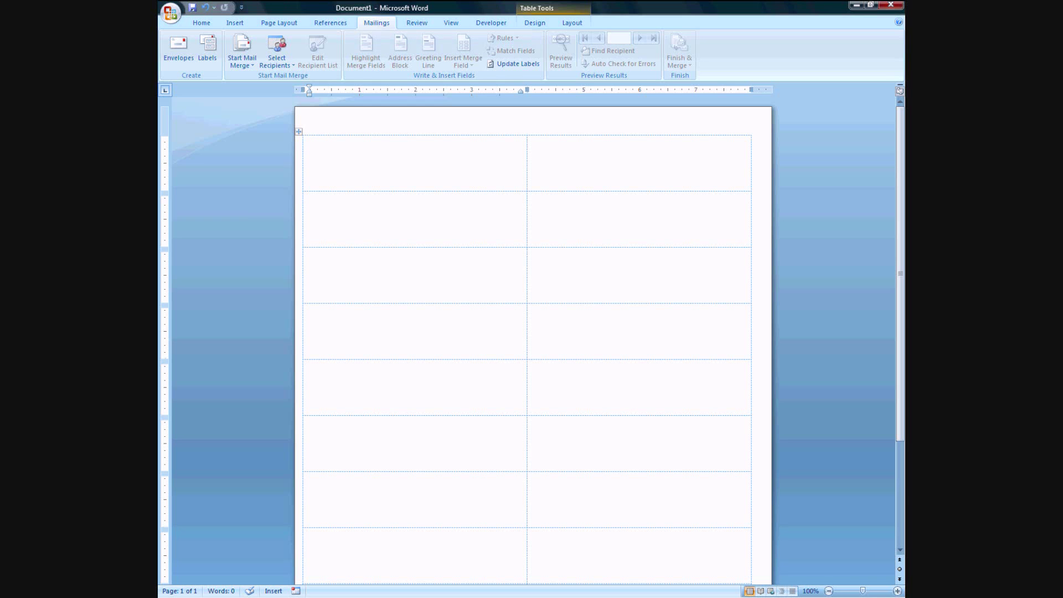
Connect Sheet1$ of the Book1.xlsx workbook on the Desktop as the existing recipient list, with the first row as column headers
left_click(276, 55)
left_click(299, 91)
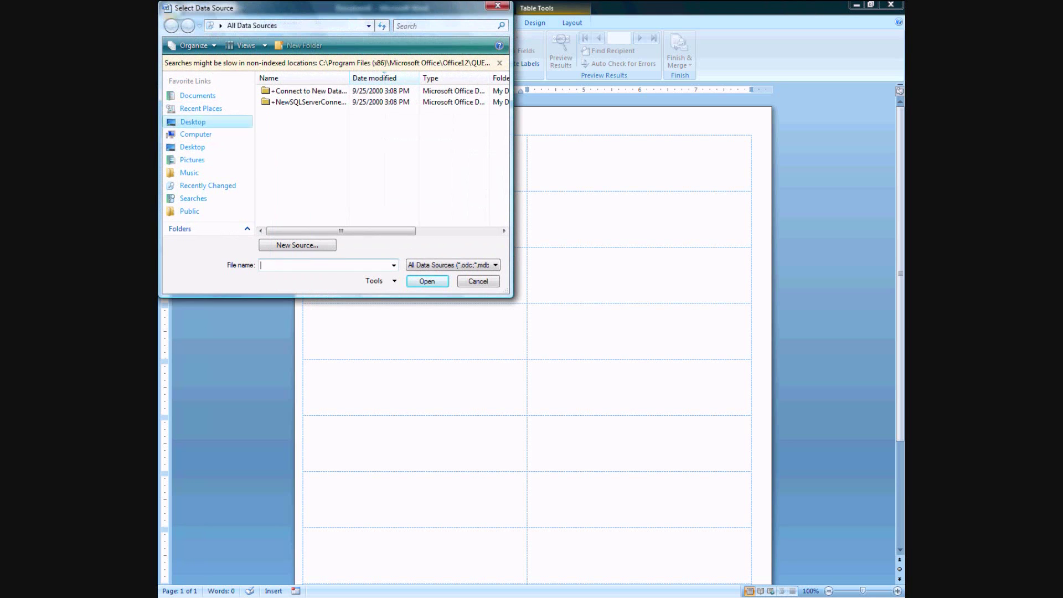
left_click(193, 122)
double_click(293, 130)
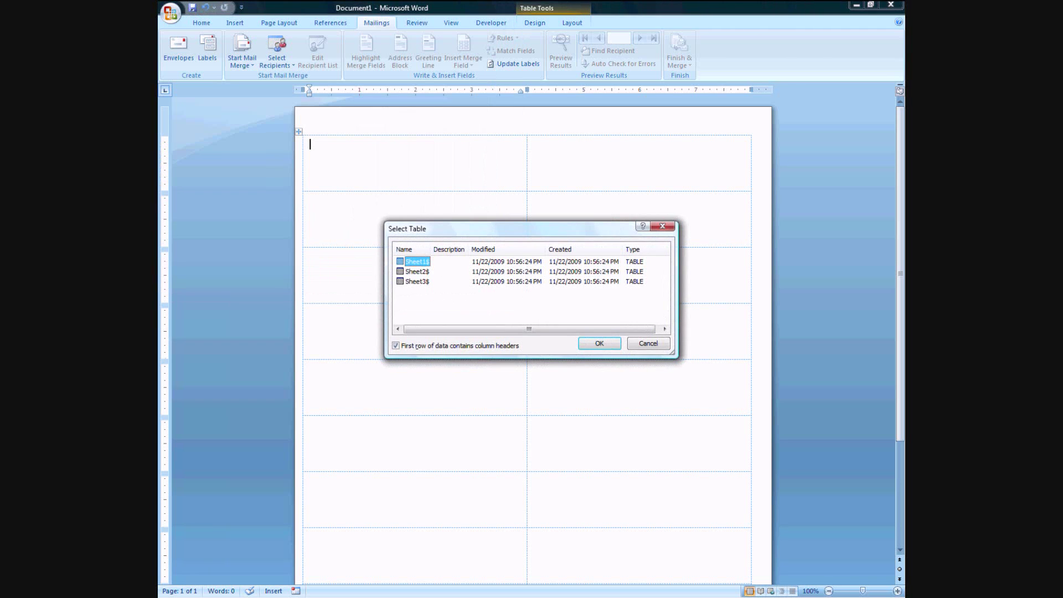
left_click(599, 343)
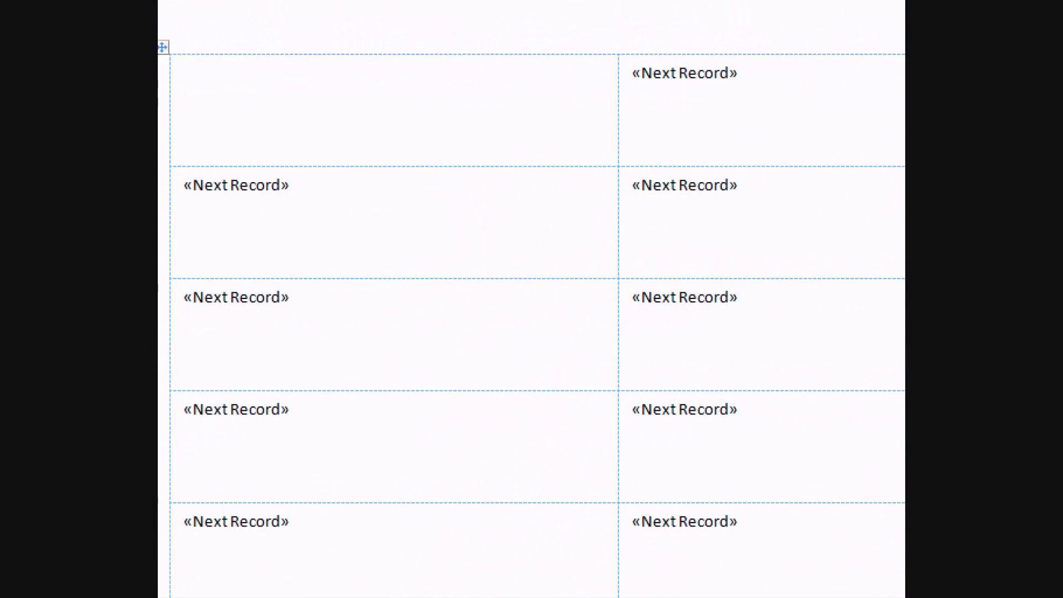
left_click(456, 335)
left_click_drag(643, 141, 504, 188)
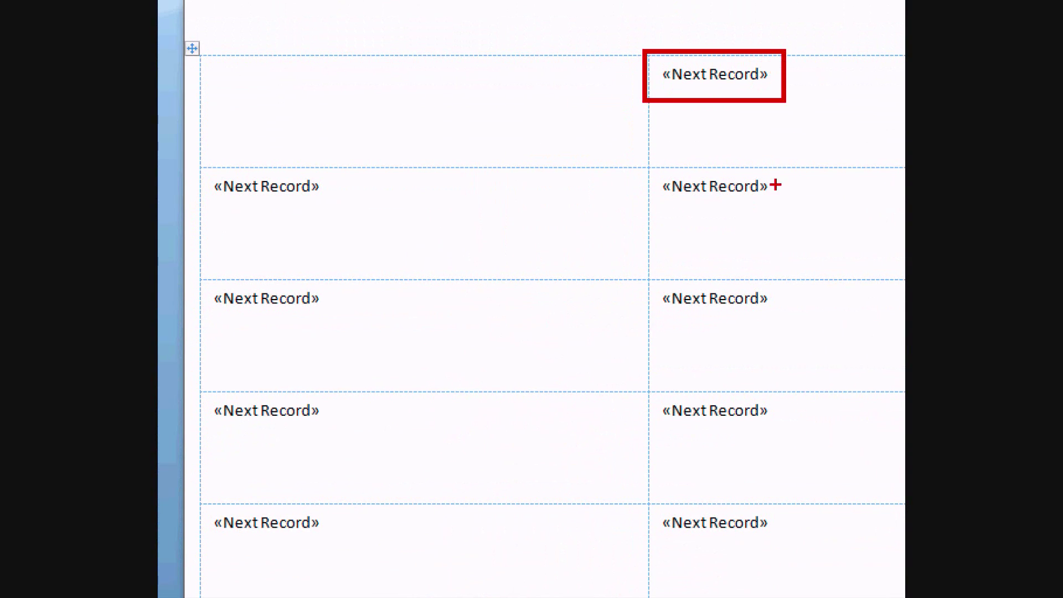
mouse_move(797, 139)
left_mouse_down()
mouse_move(637, 240)
mouse_move(649, 234)
left_mouse_up()
left_click_drag(385, 165, 179, 231)
left_click_drag(371, 267, 174, 327)
key("ctrl+z")
key("ctrl+z")
key("ctrl+z")
key("ctrl+z")
mouse_move(651, 49)
left_mouse_down()
mouse_move(400, 168)
mouse_move(199, 169)
left_mouse_up()
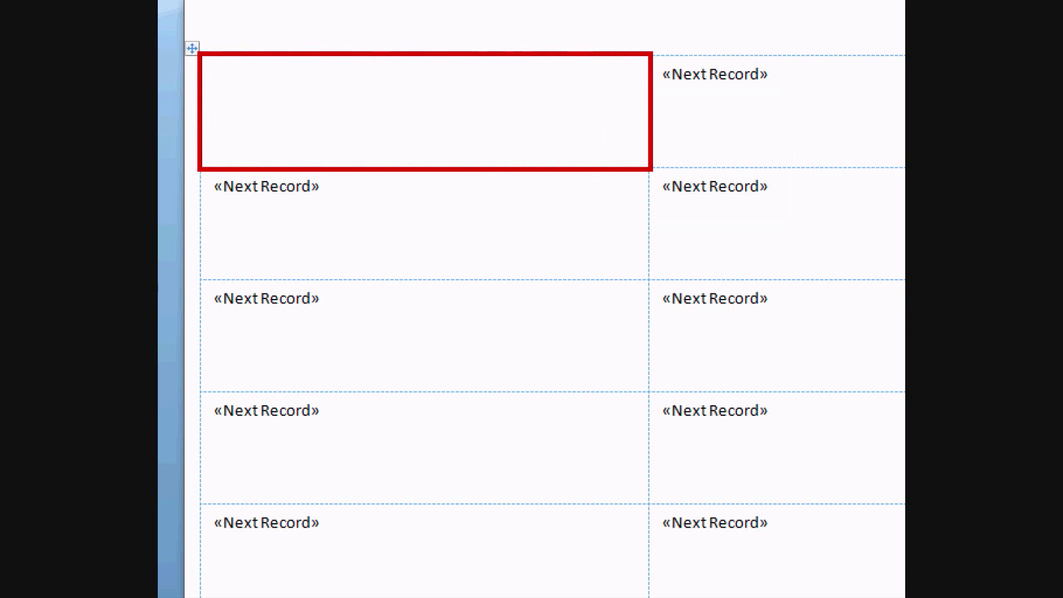
mouse_move(674, 54)
left_mouse_down()
mouse_move(593, 85)
mouse_move(546, 85)
left_mouse_up()
mouse_move(604, 283)
left_mouse_down()
mouse_move(650, 278)
mouse_move(608, 283)
left_mouse_up()
key("ctrl+z")
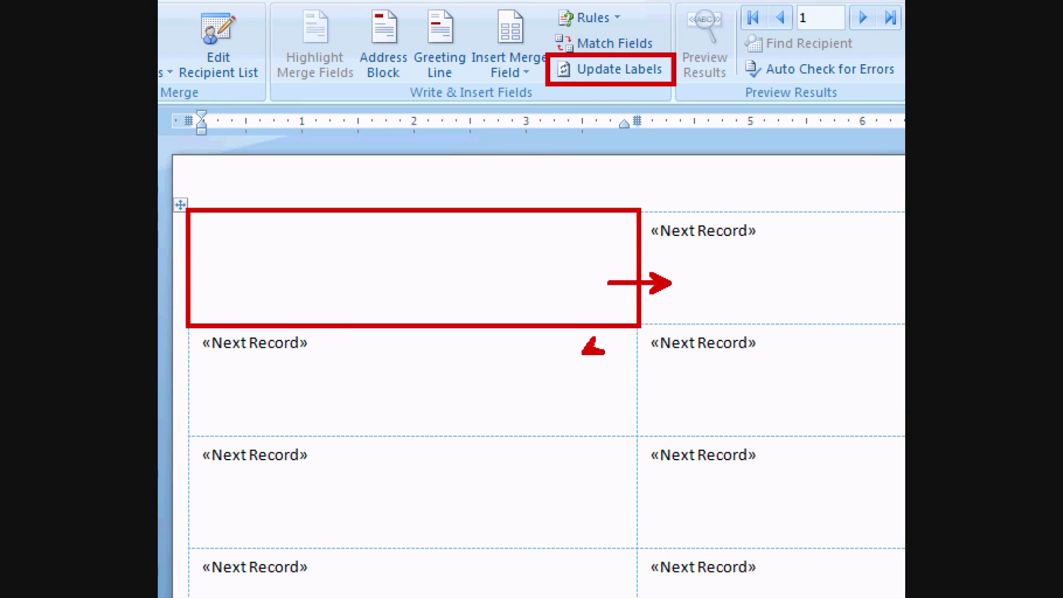
left_click_drag(648, 308, 680, 296)
left_click_drag(671, 393, 601, 394)
left_click_drag(561, 467, 657, 419)
left_click_drag(698, 508, 569, 507)
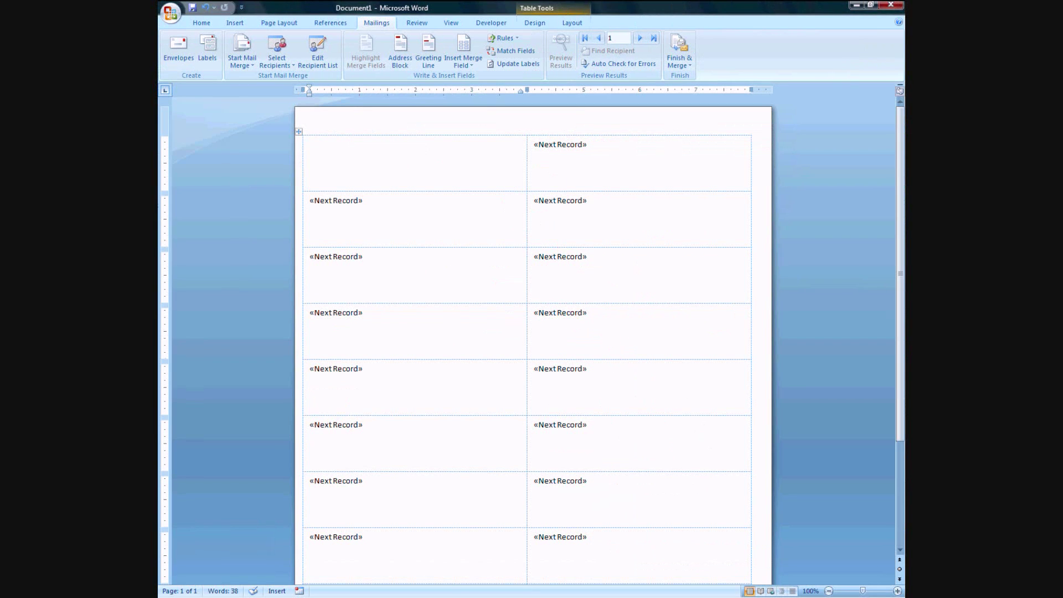
Insert the Preview_with_askerisk_character merge field in the first label and center it
left_click(463, 64)
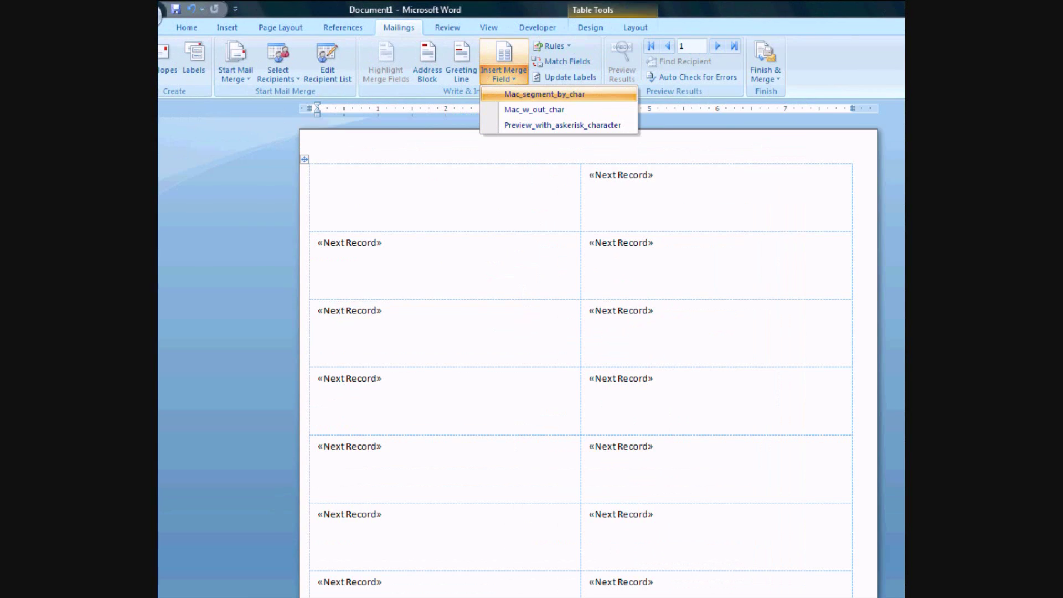
left_click(544, 94)
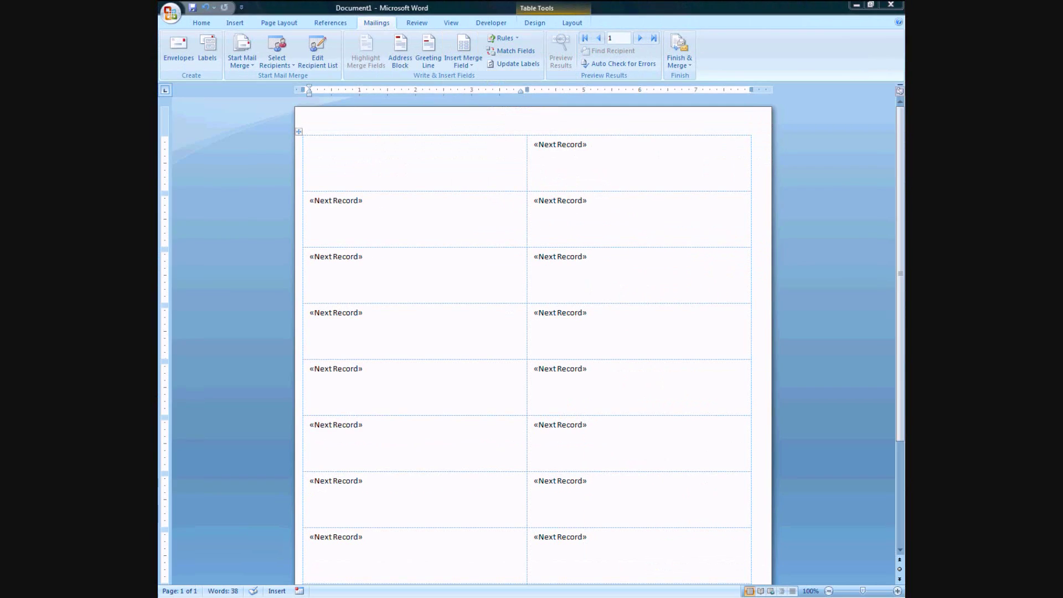
left_click(463, 64)
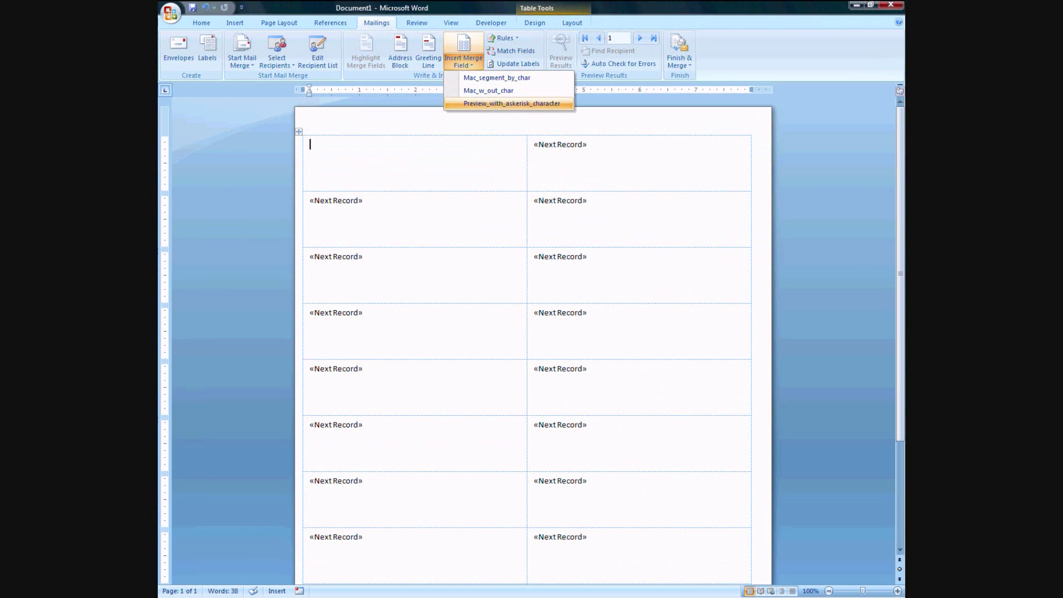
left_click(511, 104)
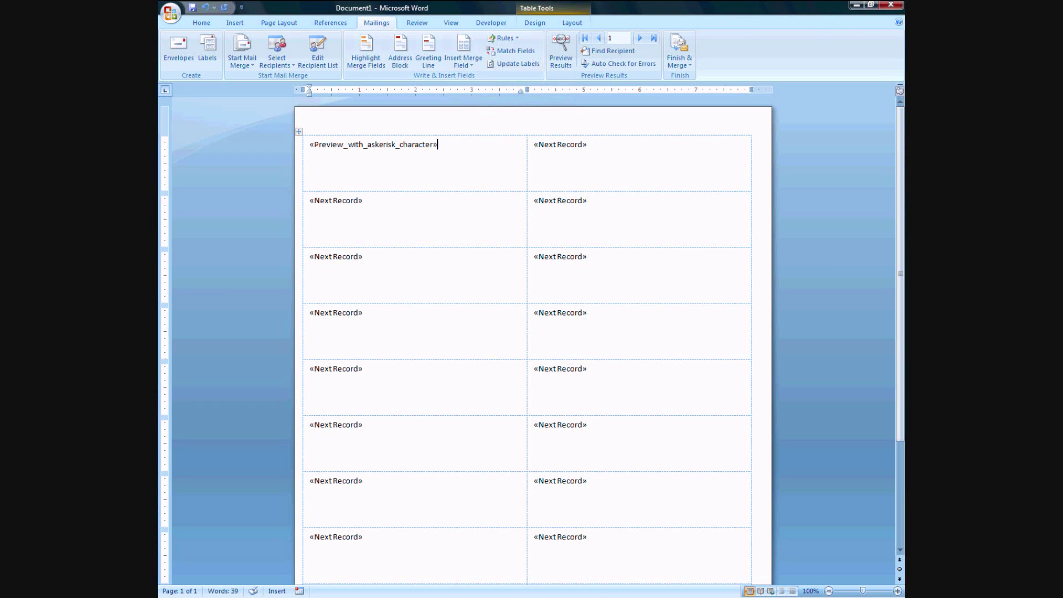
left_click(202, 23)
left_click(427, 60)
left_click(376, 22)
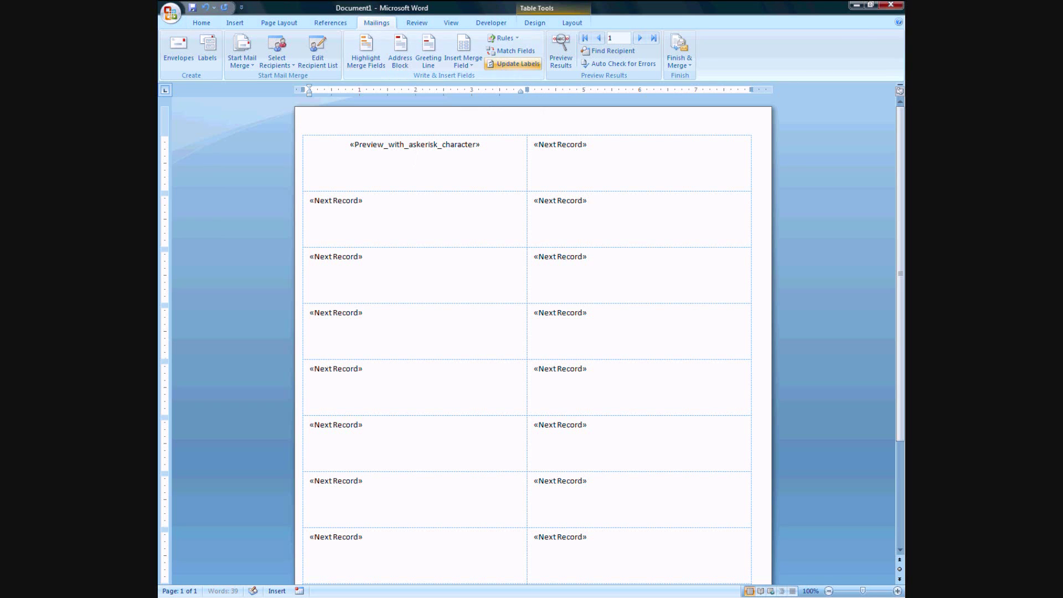
Insert the Mac_w_out_char merge field on a new line below the Preview_with_askerisk_character field in the first label
left_click(510, 50)
key("Escape")
left_click(502, 38)
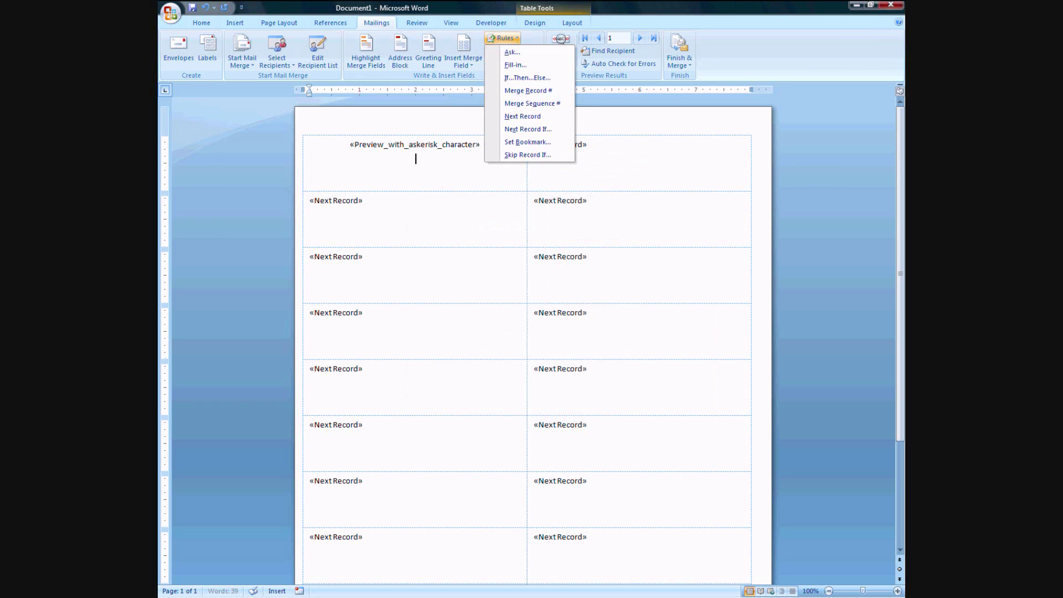
left_click(463, 49)
left_click(463, 62)
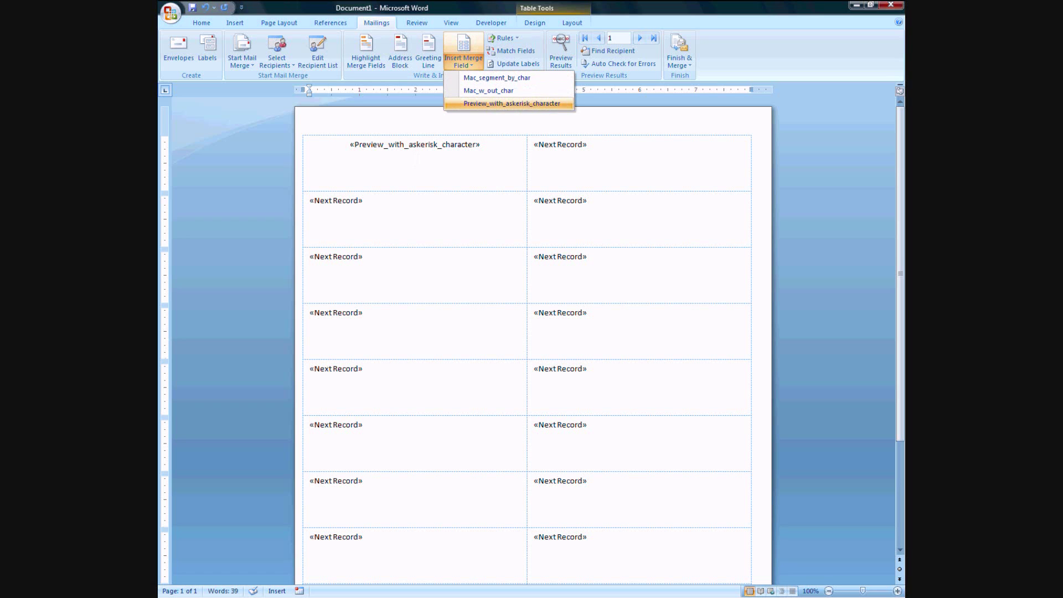
left_click(488, 90)
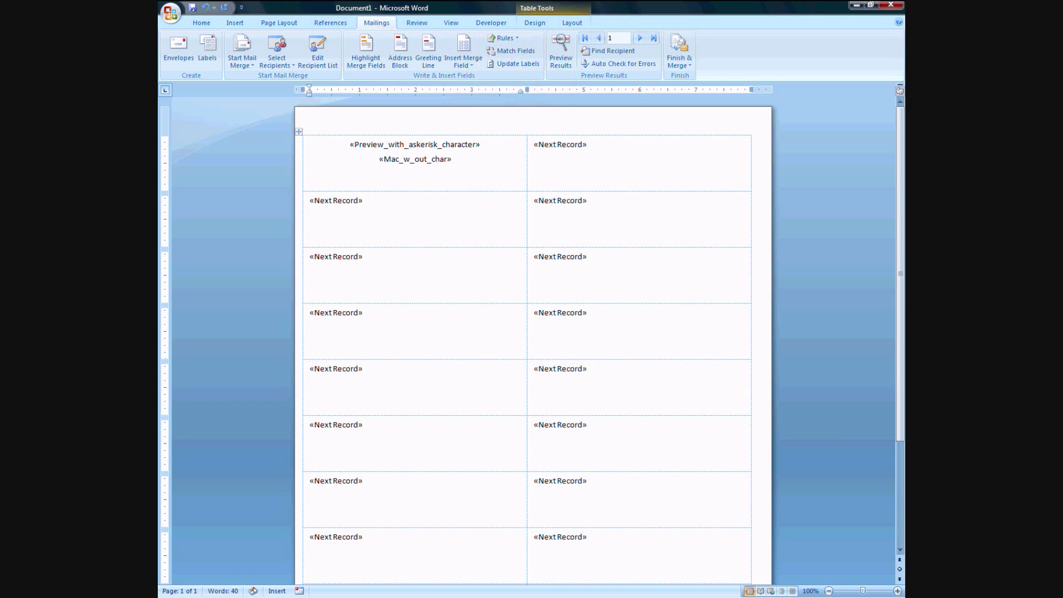
Preview the merge results and format the asterisk-wrapped line of the first label in Free 3 of 9 at size 26
left_click(560, 51)
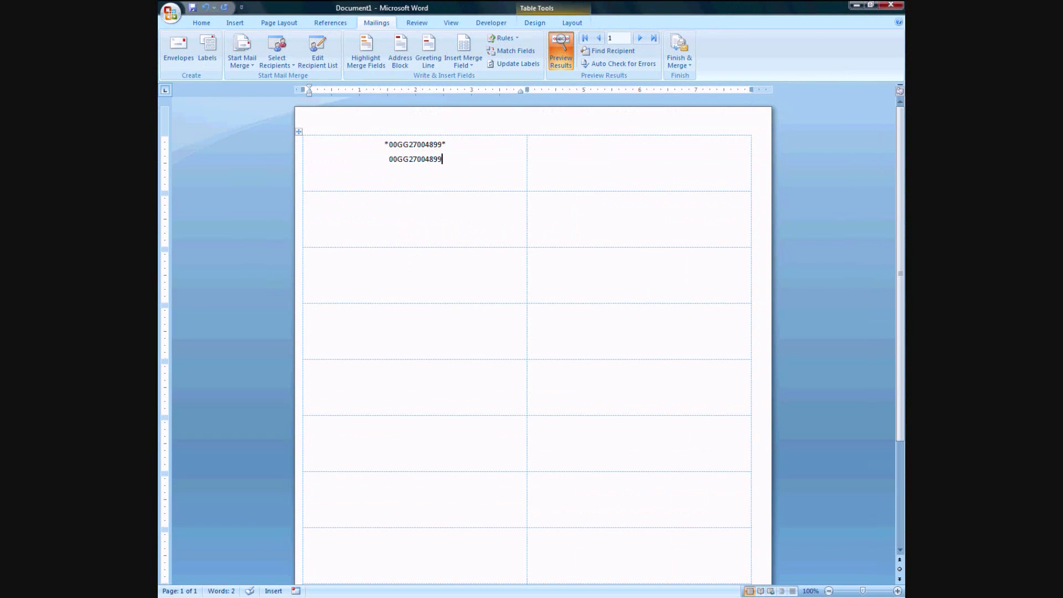
left_click_drag(567, 195, 318, 195)
left_click(201, 23)
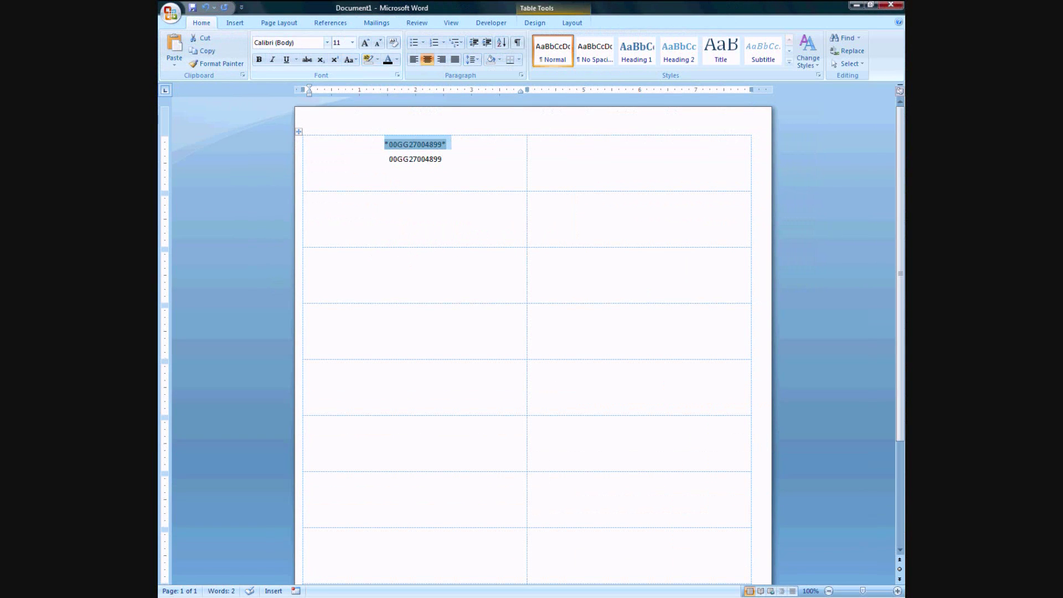
left_click(326, 43)
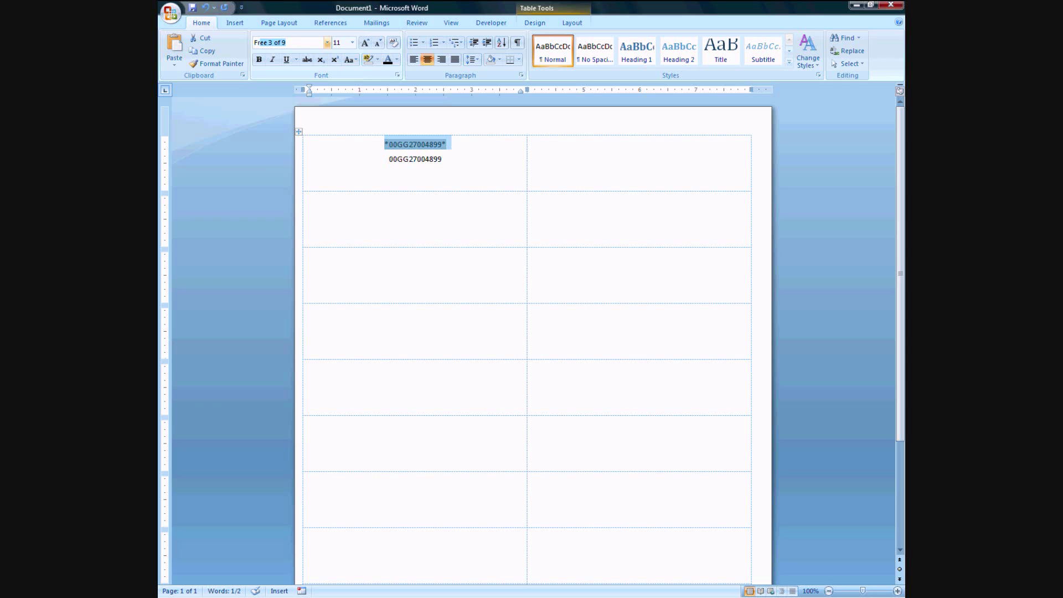
key("Return")
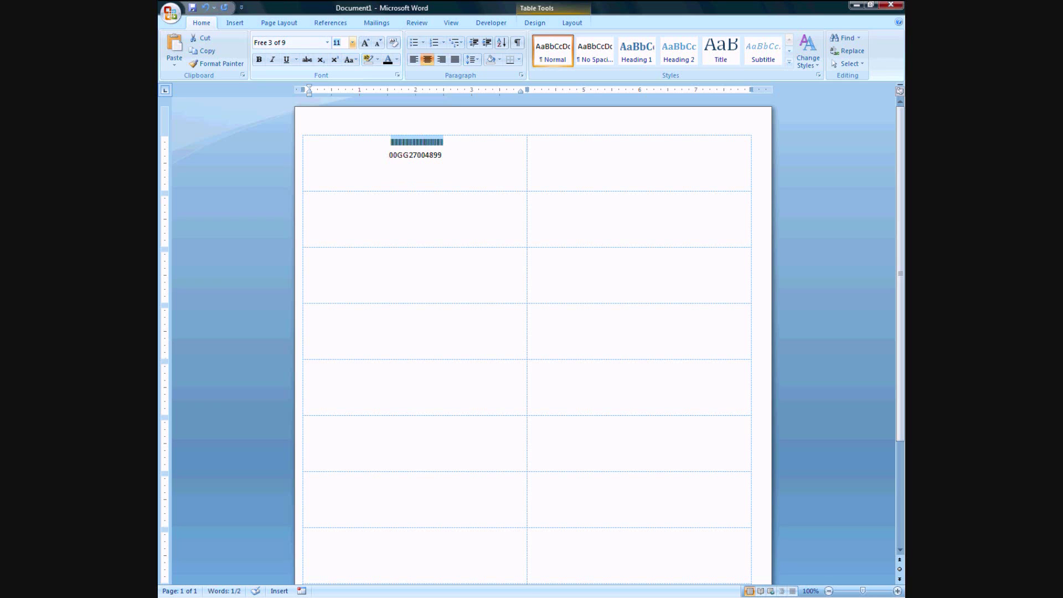
type("26")
key("Return")
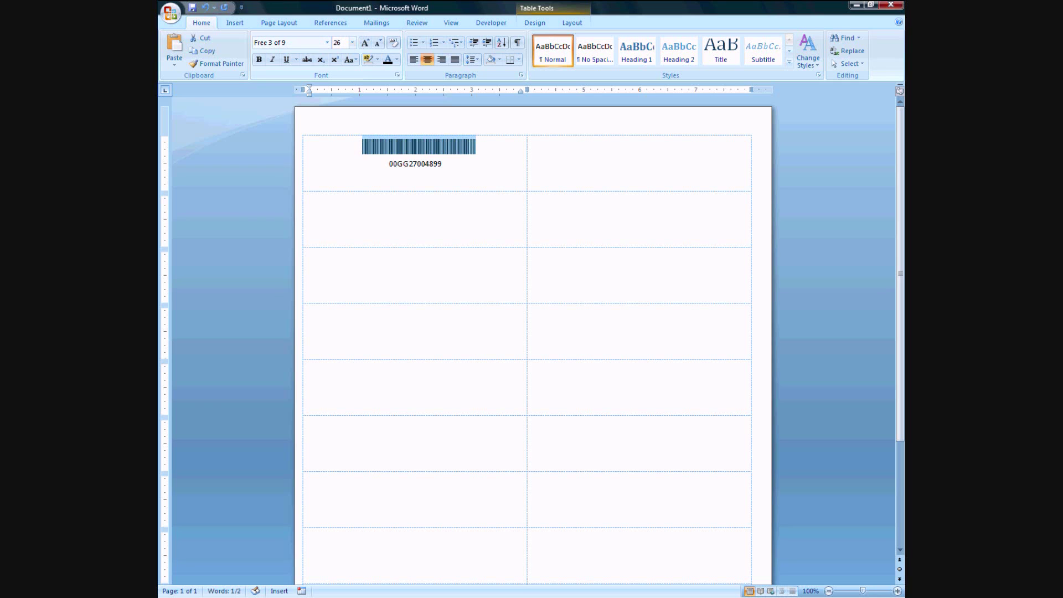
Reveal the formatting marks and change the font of only the paragraph mark after the first label's barcode
left_click(517, 42)
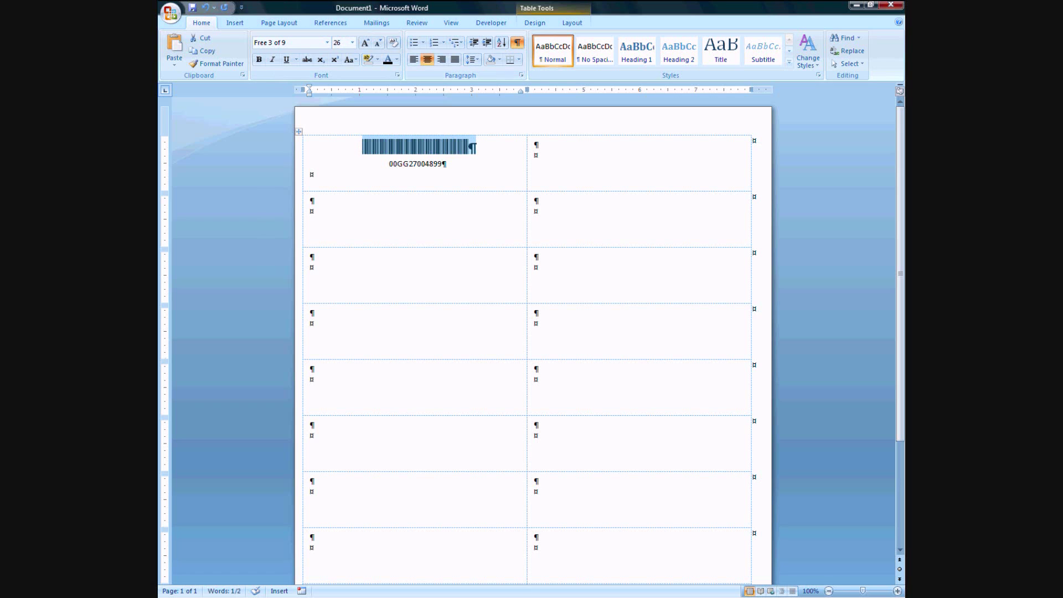
left_click(474, 147)
left_click_drag(469, 147, 474, 148)
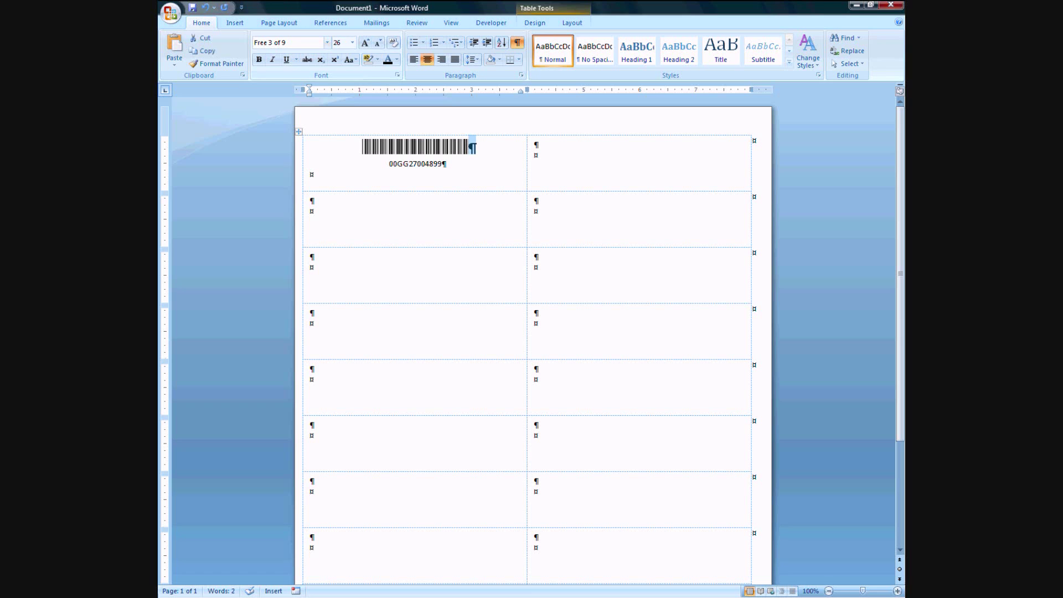
left_click(289, 43)
type("A")
key("Return")
left_click(516, 42)
left_click(443, 164)
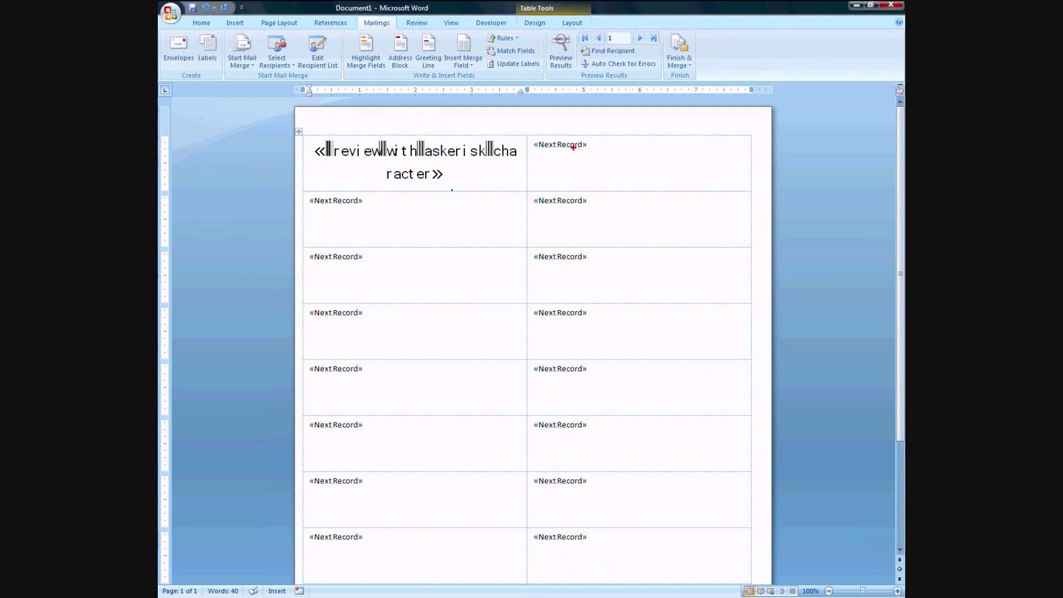
Update all labels with the first label's layout and preview the merged barcodes across the sheet
mouse_move(594, 134)
left_mouse_down()
mouse_move(550, 162)
mouse_move(525, 161)
left_mouse_up()
left_click_drag(387, 189, 295, 221)
key("Escape")
left_click(514, 64)
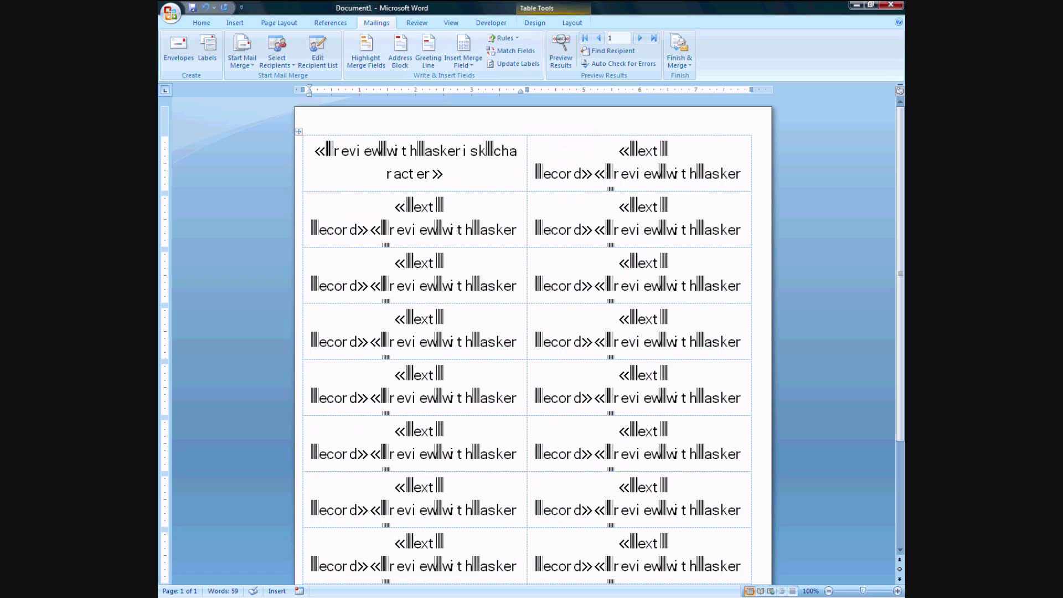
left_click(561, 52)
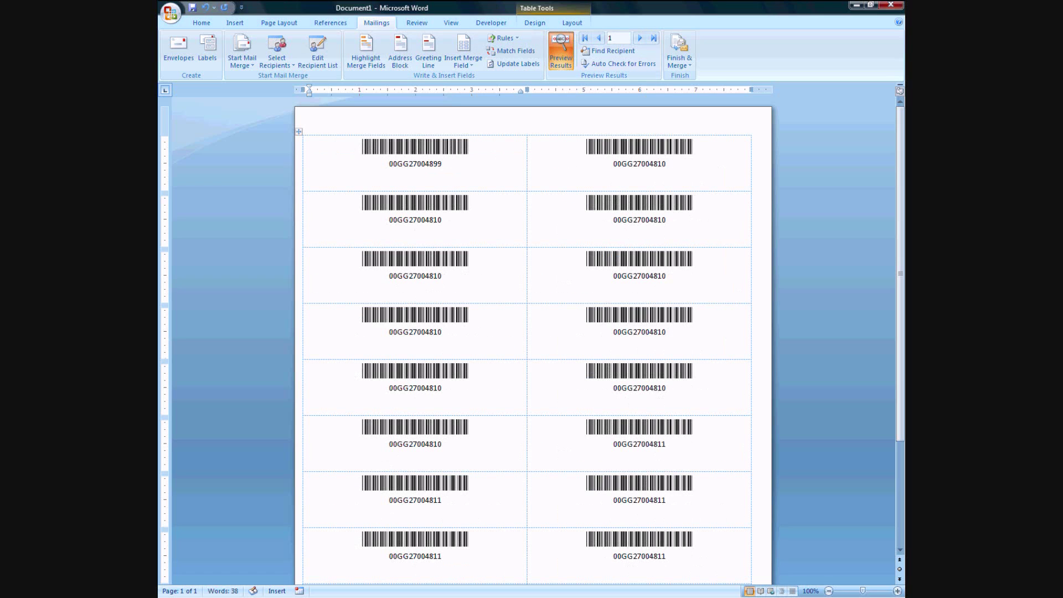